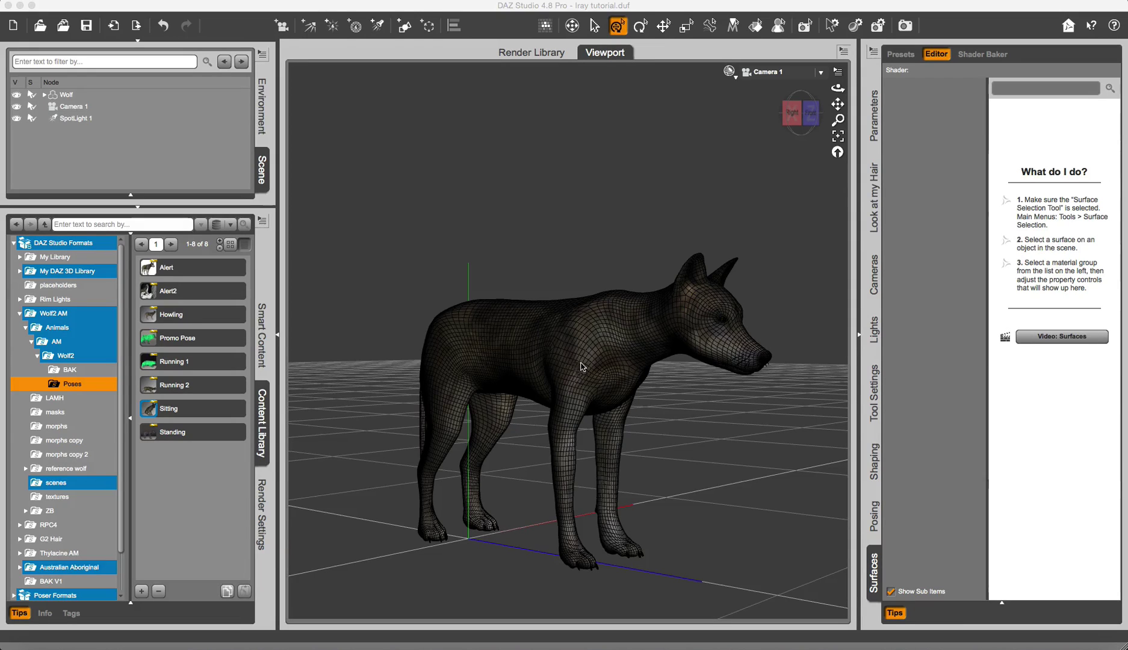
# Review the Iray Environment dome properties, then show the Ground settings (Manual position, Draw Ground on)
pyautogui.click(265, 507)
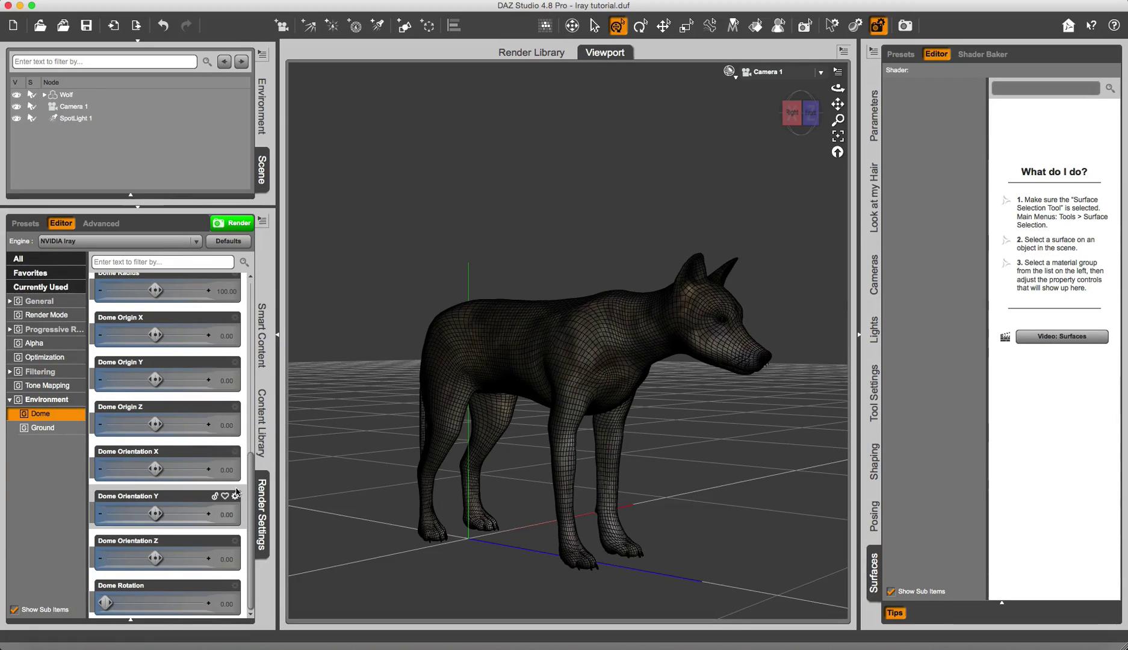
pyautogui.moveTo(249, 497); pyautogui.dragTo(254, 421)
pyautogui.scroll(5, 247, 298)
pyautogui.moveTo(110, 481)
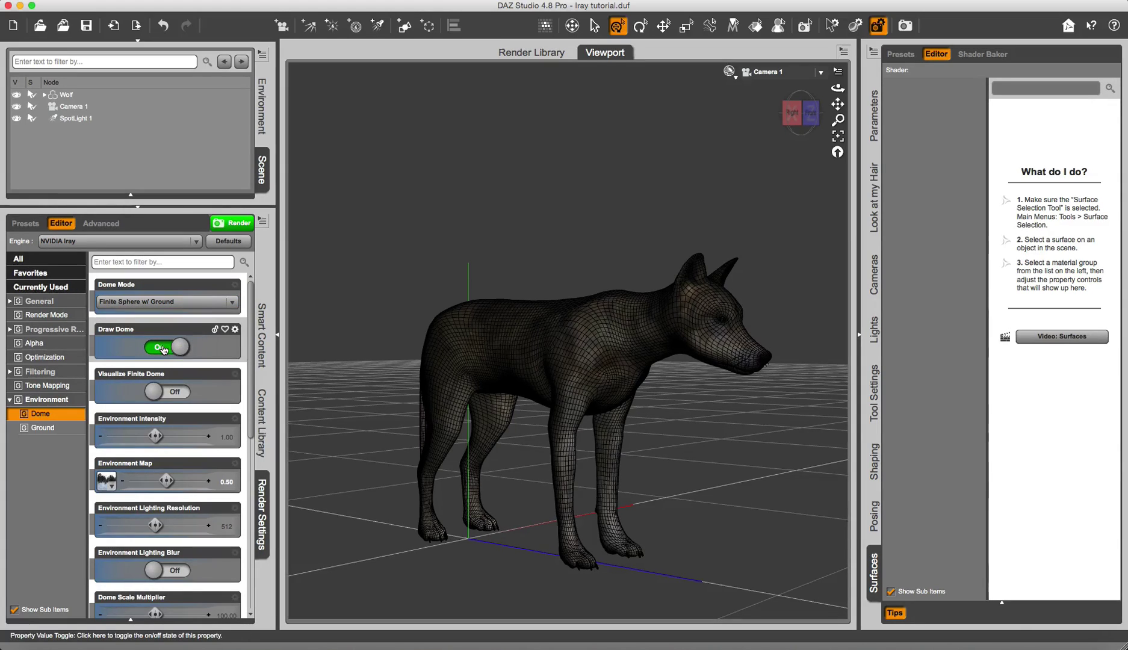
pyautogui.moveTo(251, 338); pyautogui.dragTo(254, 383)
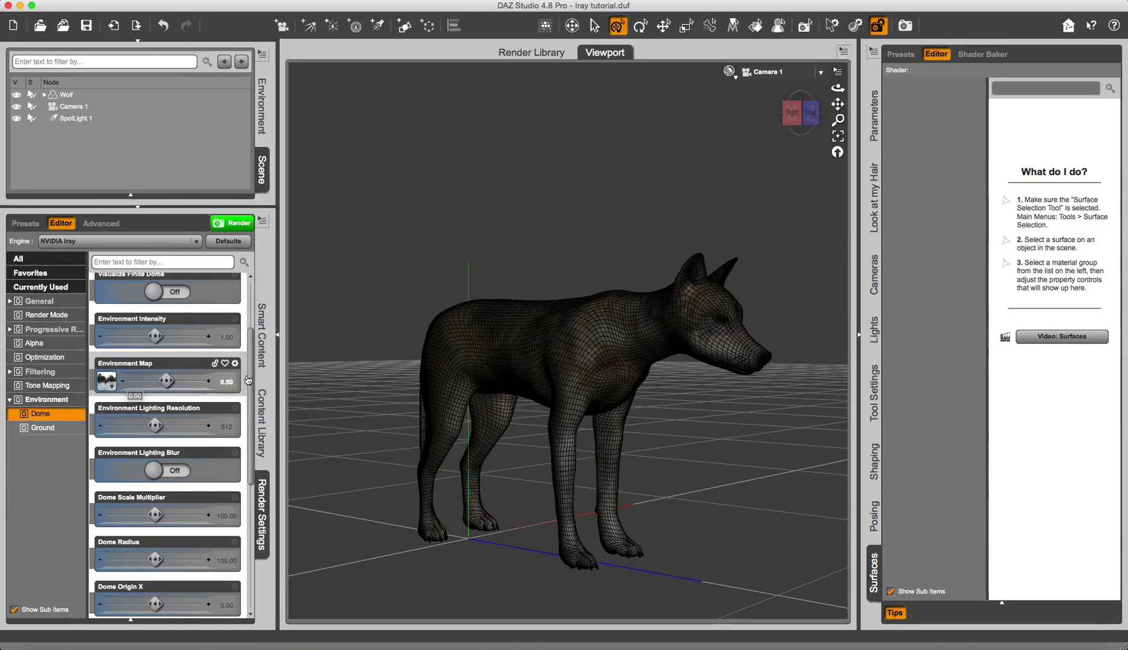
pyautogui.scroll(3, 249, 378)
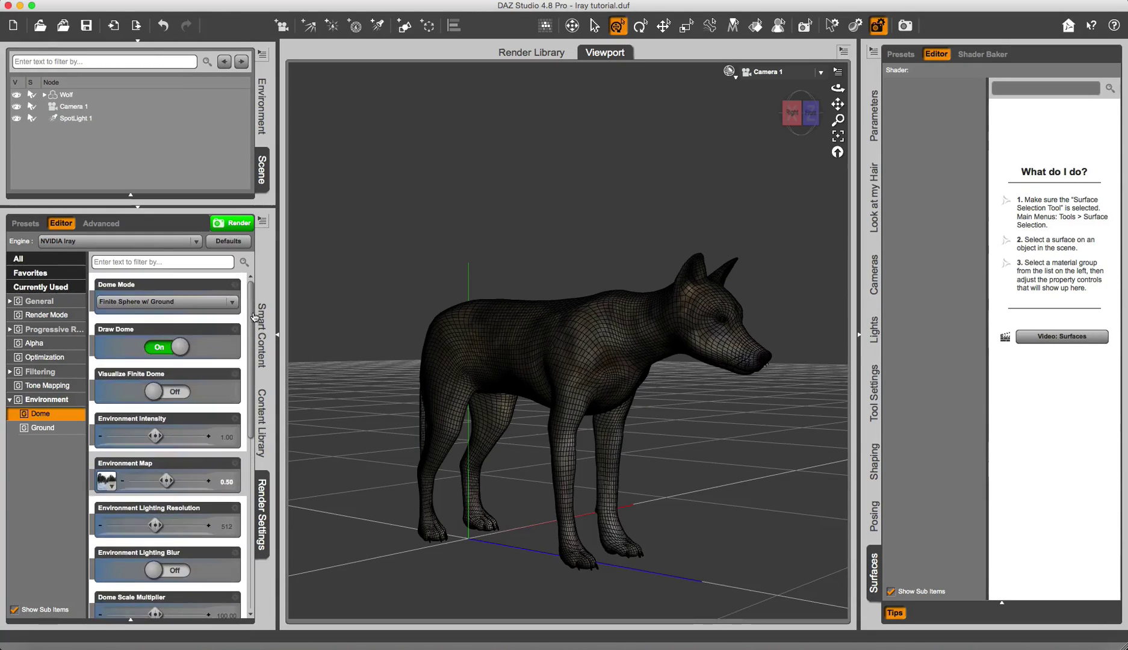
pyautogui.click(41, 434)
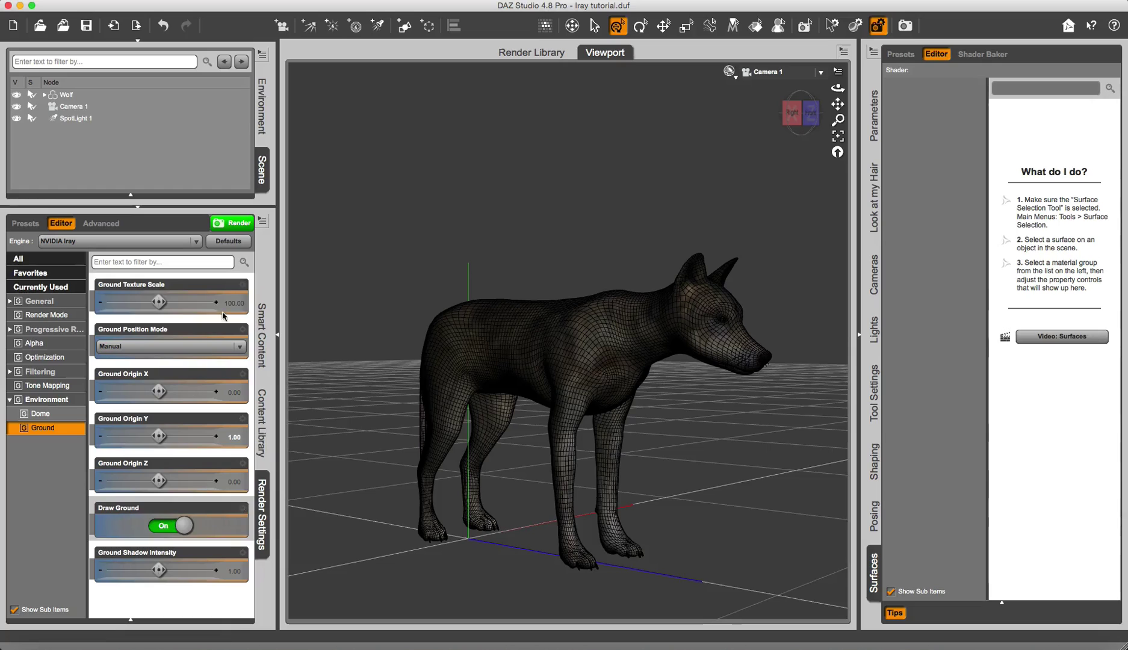
# Render the wolf in the snowy winter forest with Iray and let it finish
pyautogui.click(232, 222)
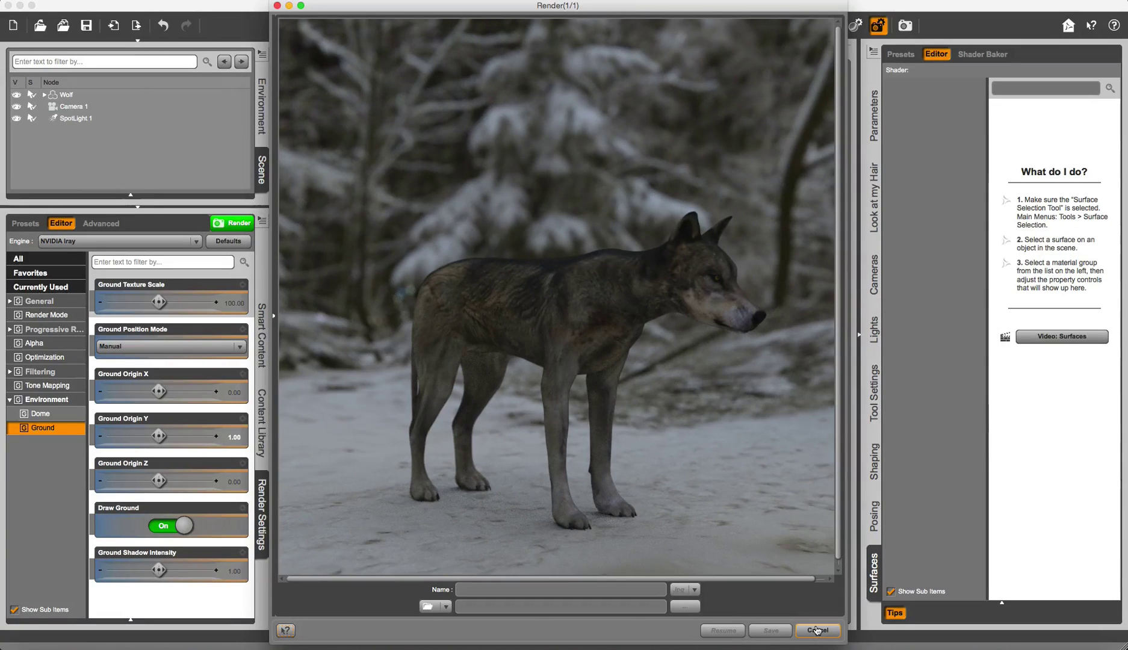
# Stop and close the render, then select Wolf and show its Look at my Hair settings
pyautogui.click(817, 630)
pyautogui.click(534, 330)
pyautogui.click(808, 631)
pyautogui.click(65, 94)
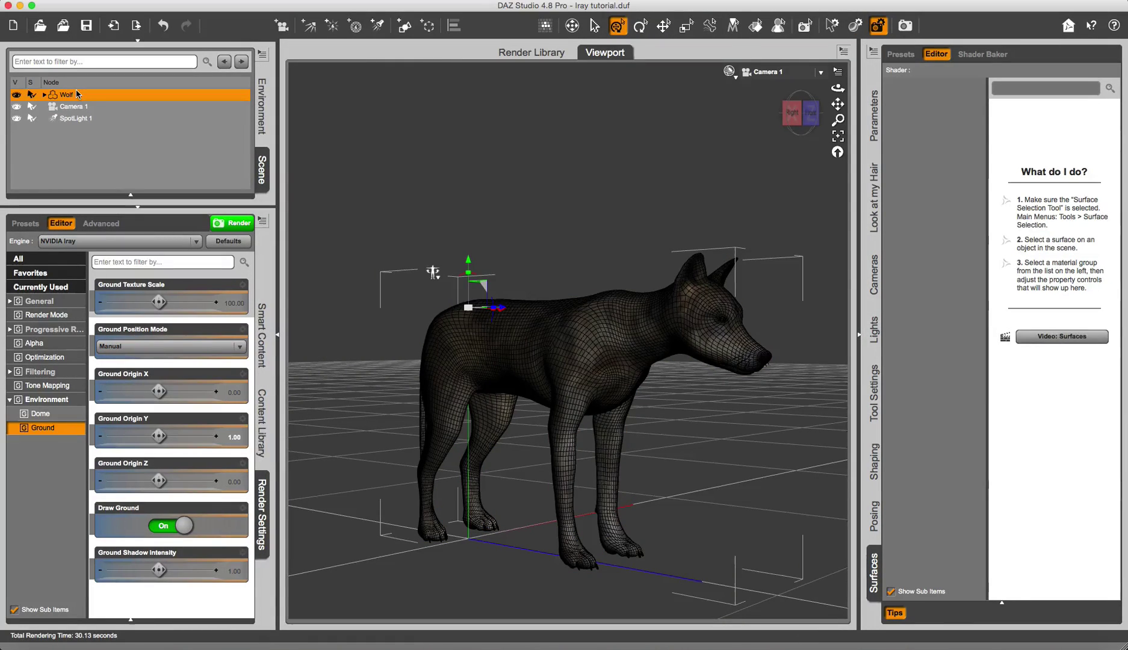
pyautogui.click(873, 203)
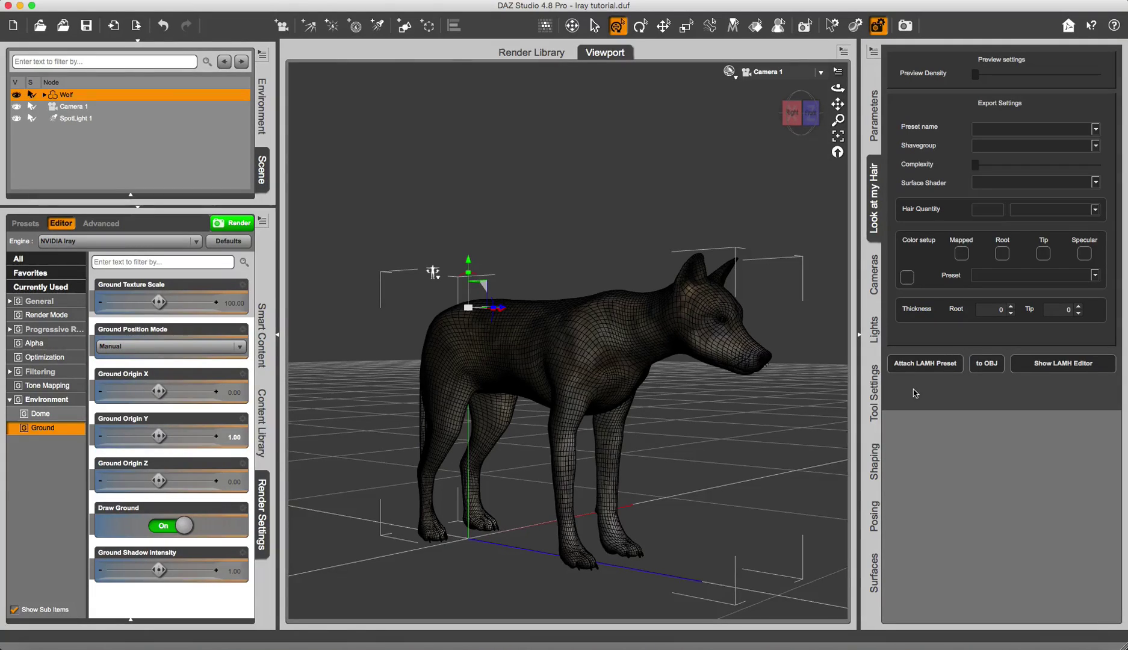
# Attach the wolf28.lmh fur preset from Wolf2 AM > LAMH to the wolf
pyautogui.click(917, 366)
pyautogui.click(909, 365)
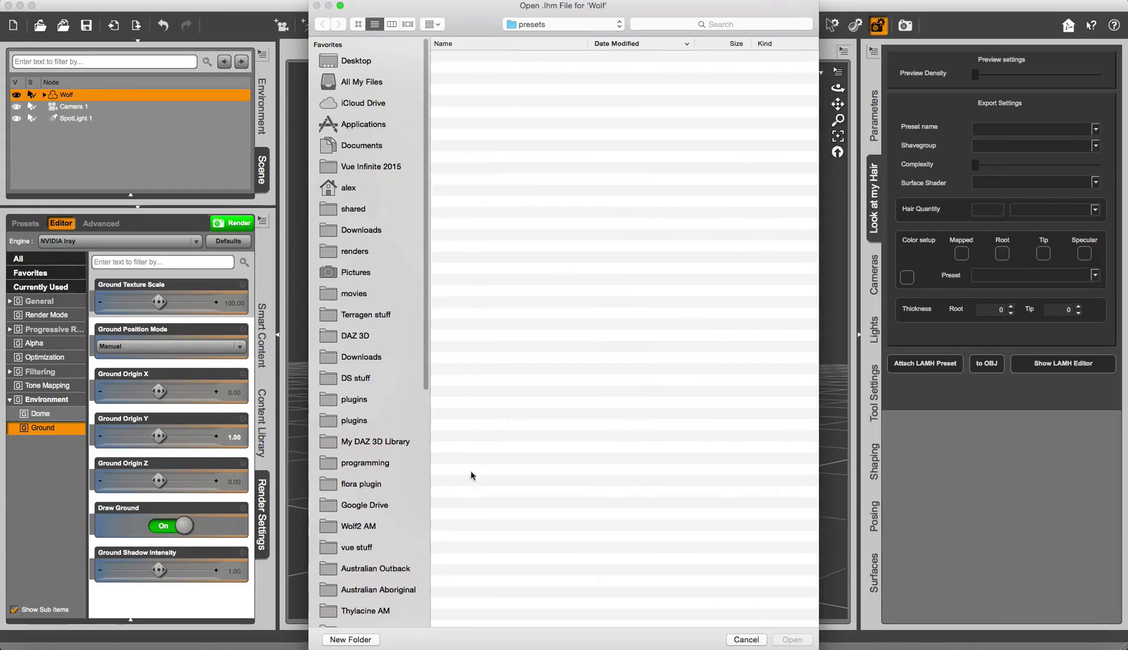
pyautogui.click(353, 527)
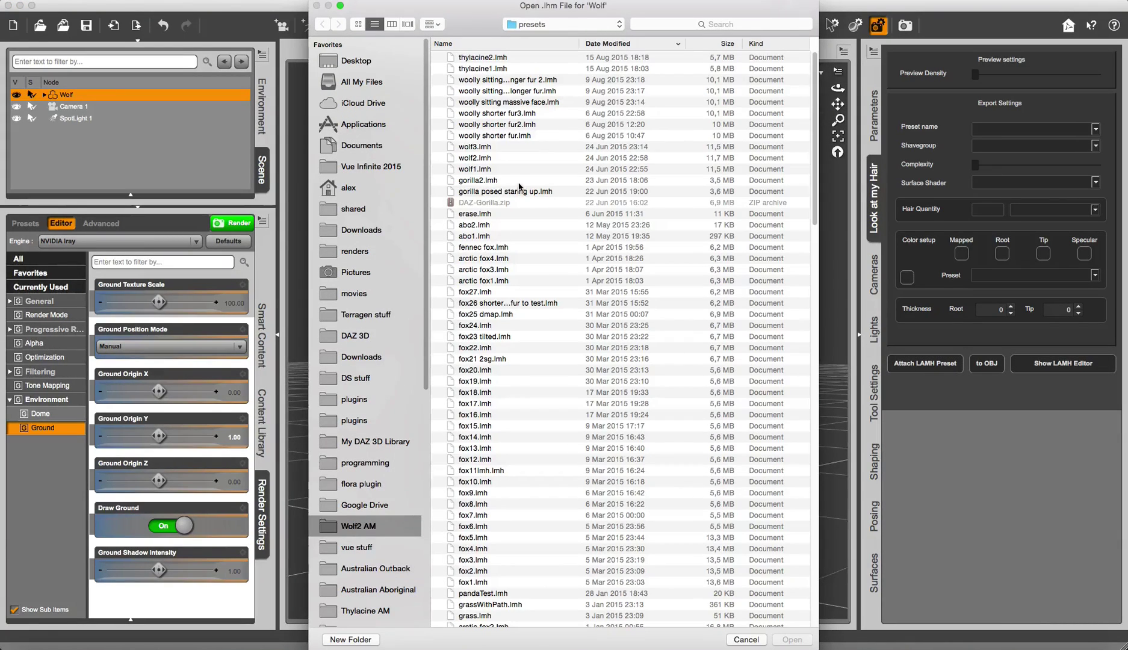
pyautogui.doubleClick(476, 83)
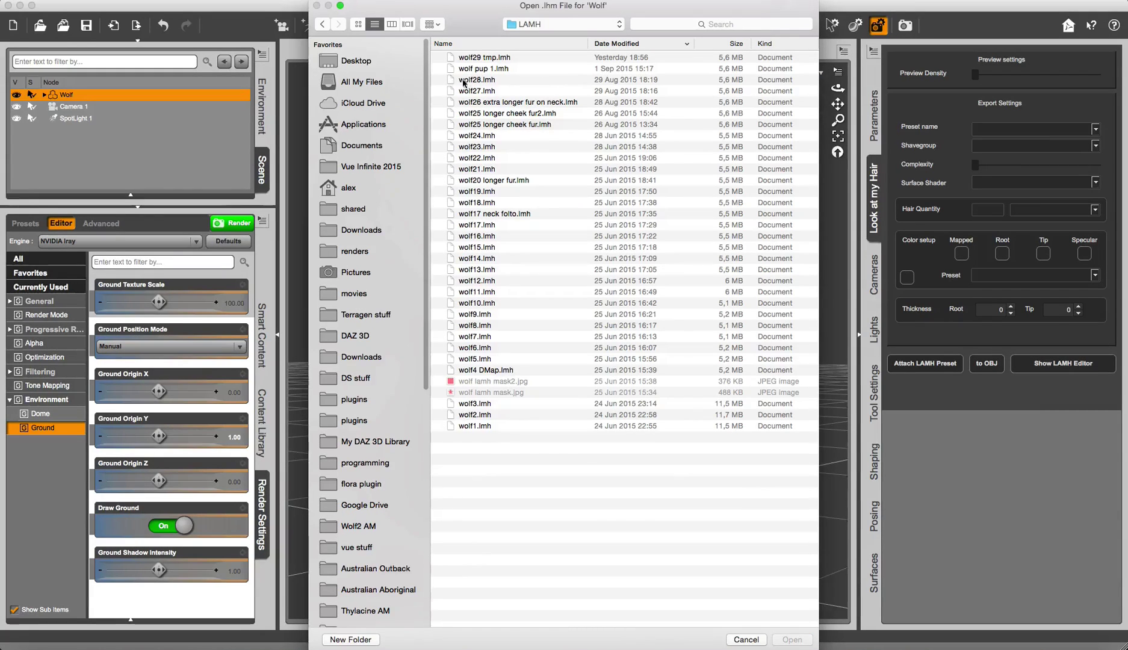
pyautogui.click(475, 80)
pyautogui.click(790, 639)
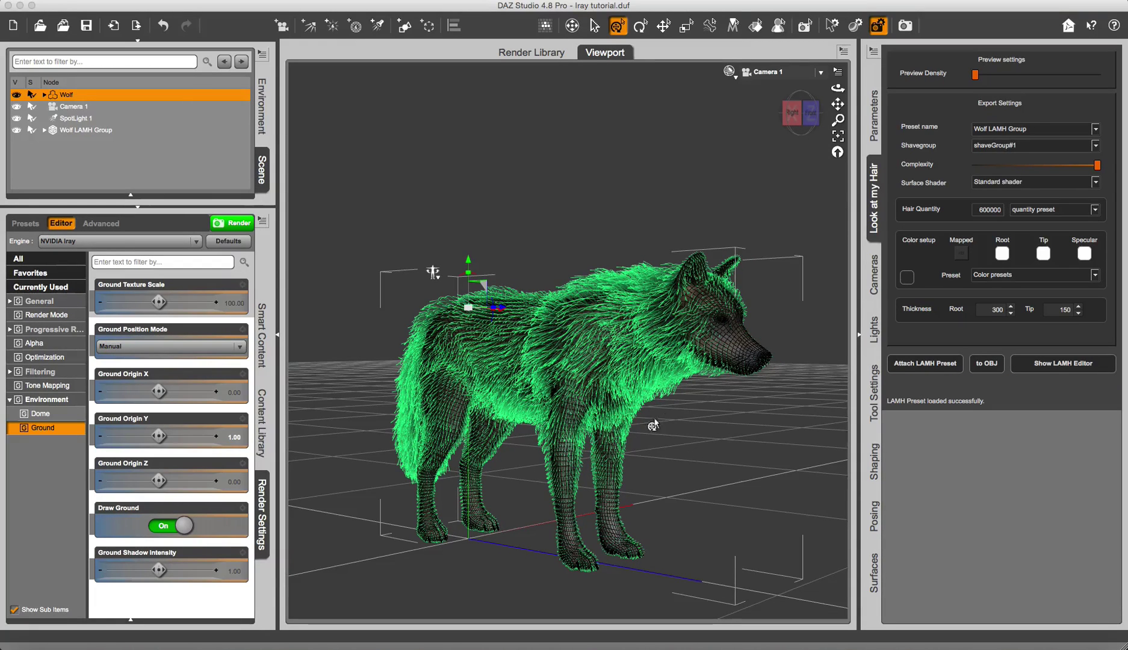
# Apply the Wolf2 Promo Pose to the wolf and bring Camera 1 closer to it
pyautogui.click(262, 421)
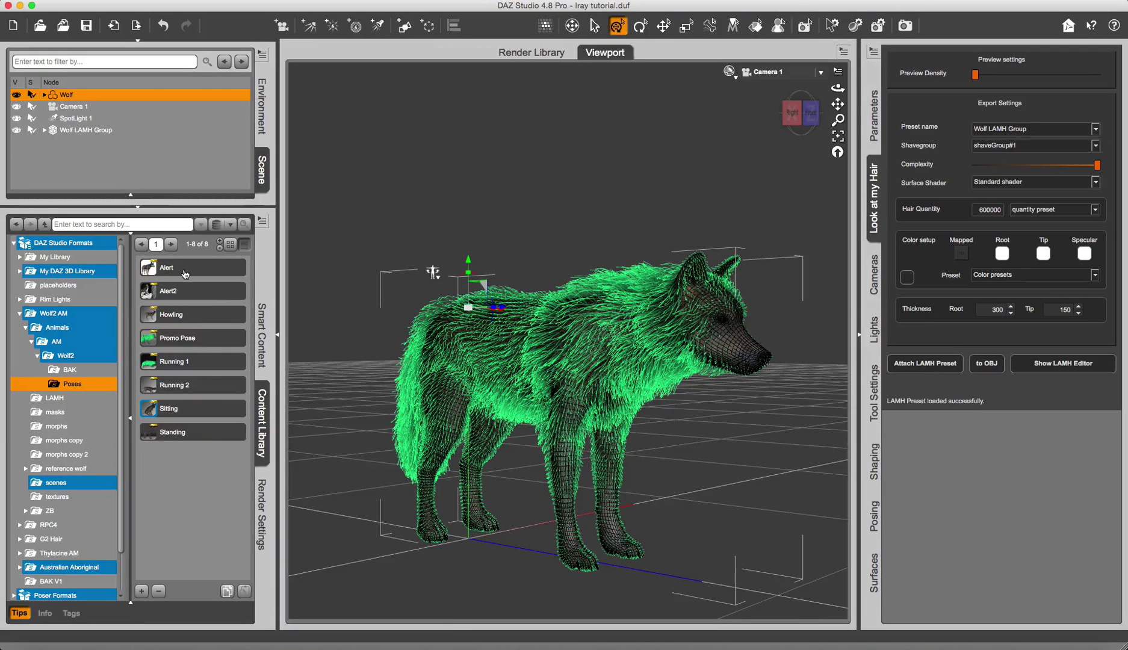
pyautogui.doubleClick(189, 339)
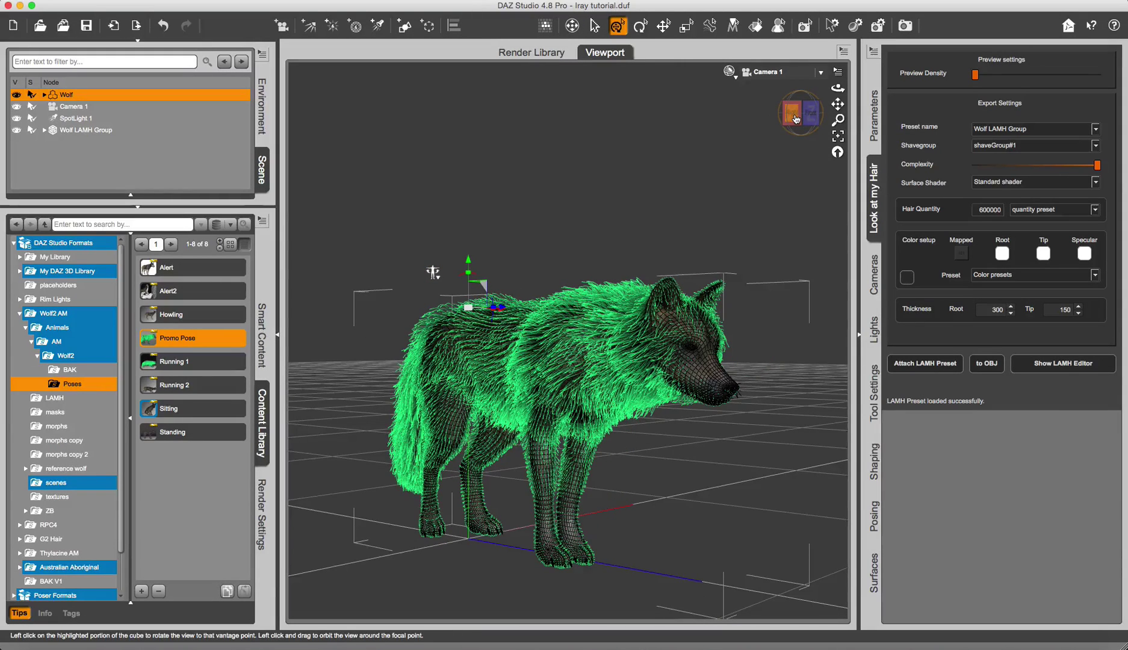
pyautogui.moveTo(795, 118); pyautogui.dragTo(845, 100)
pyautogui.moveTo(436, 271); pyautogui.dragTo(438, 271)
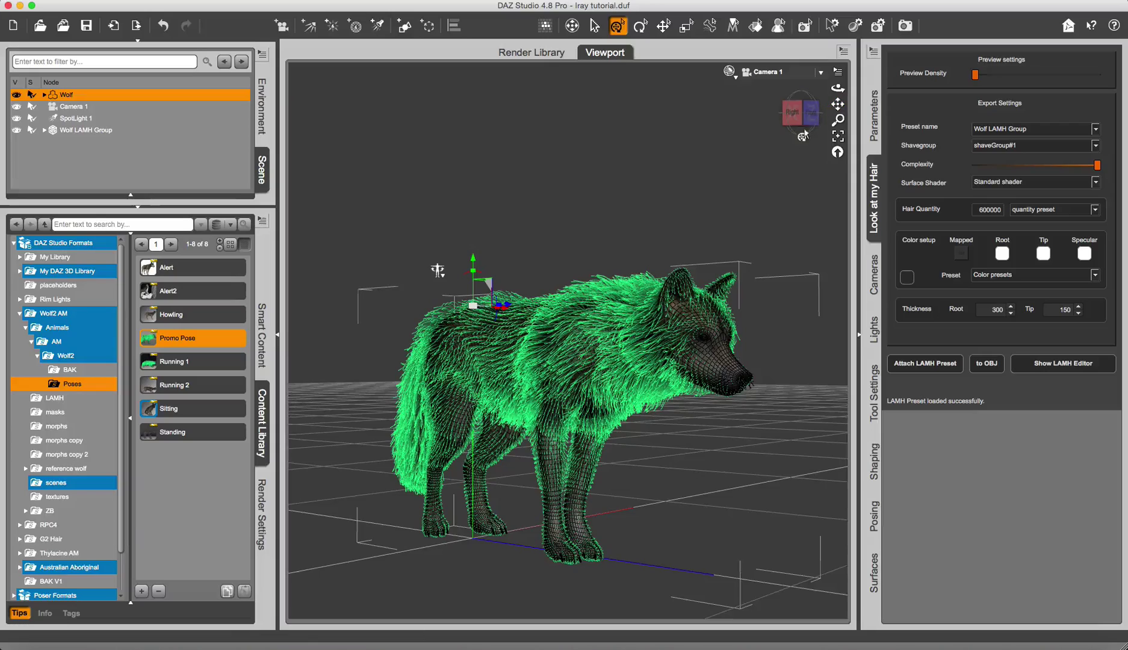
pyautogui.moveTo(438, 270); pyautogui.dragTo(433, 270)
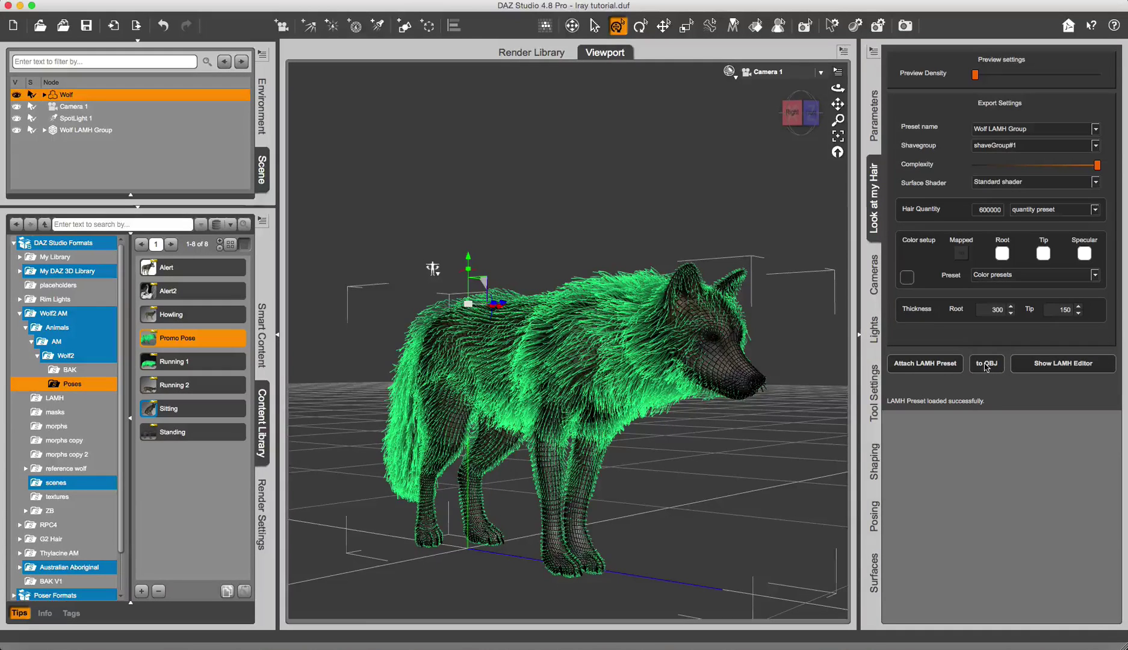
# Convert the wolf's fur to OBJ geometry, overwriting the existing Wolf LAMH Group
pyautogui.click(986, 365)
pyautogui.click(542, 354)
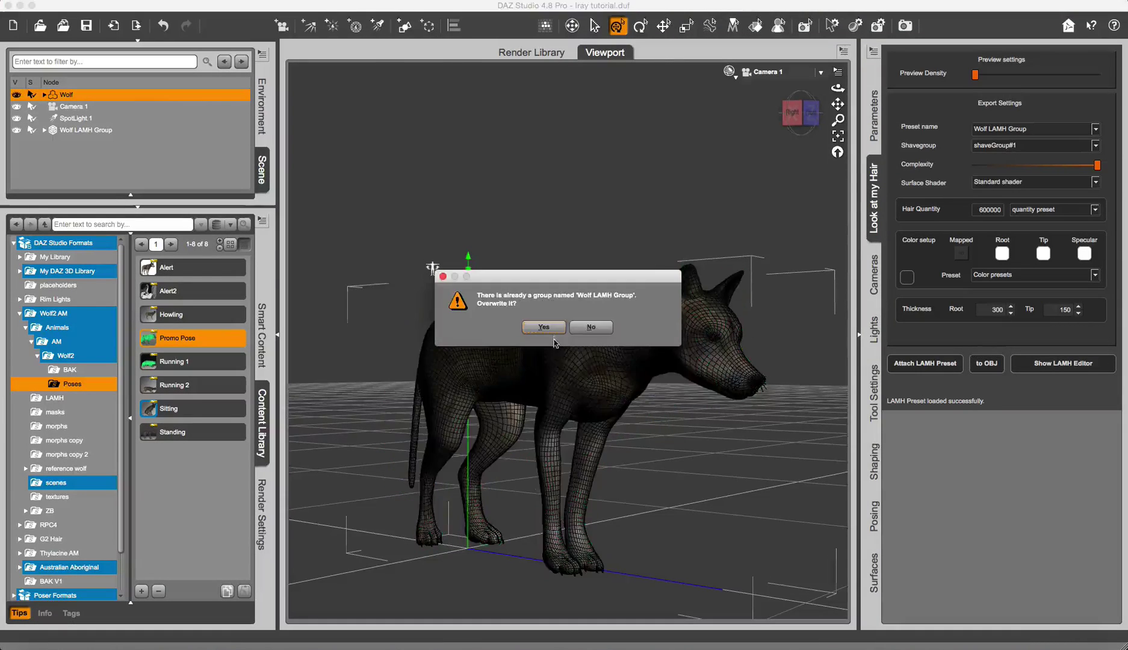
pyautogui.click(554, 334)
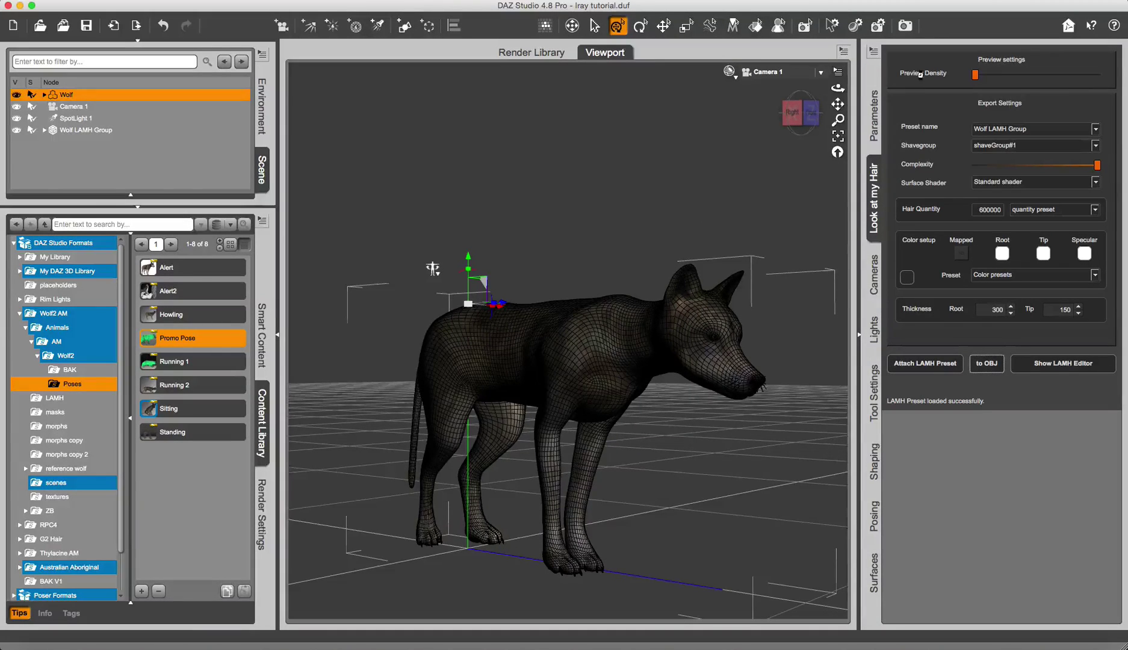
pyautogui.click(900, 6)
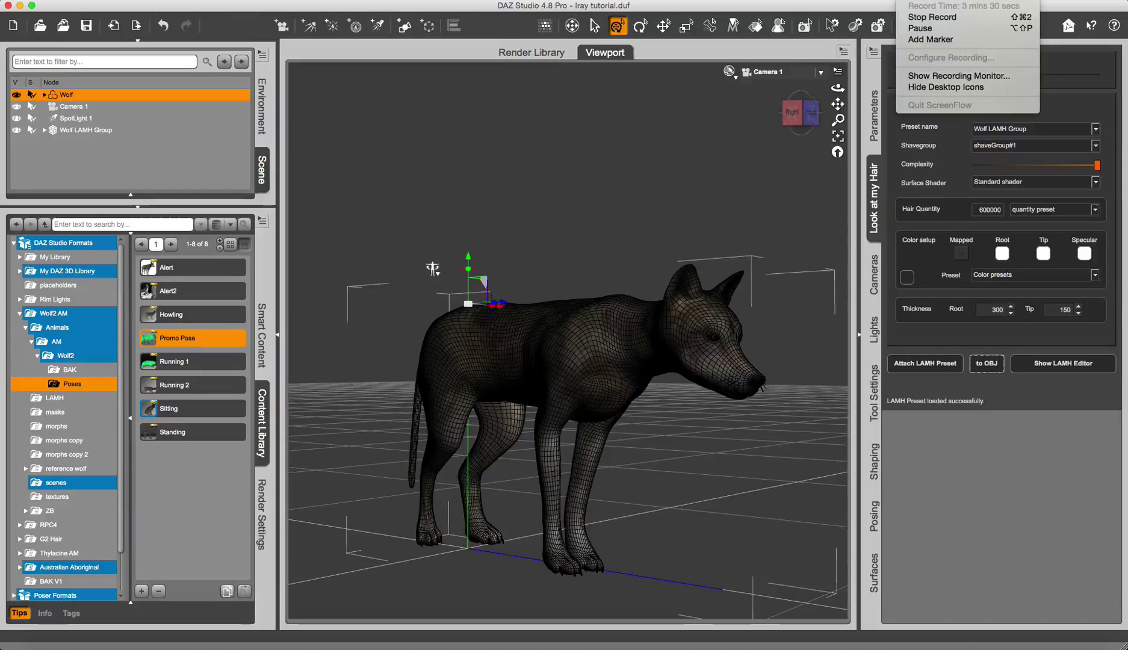
pyautogui.click(919, 28)
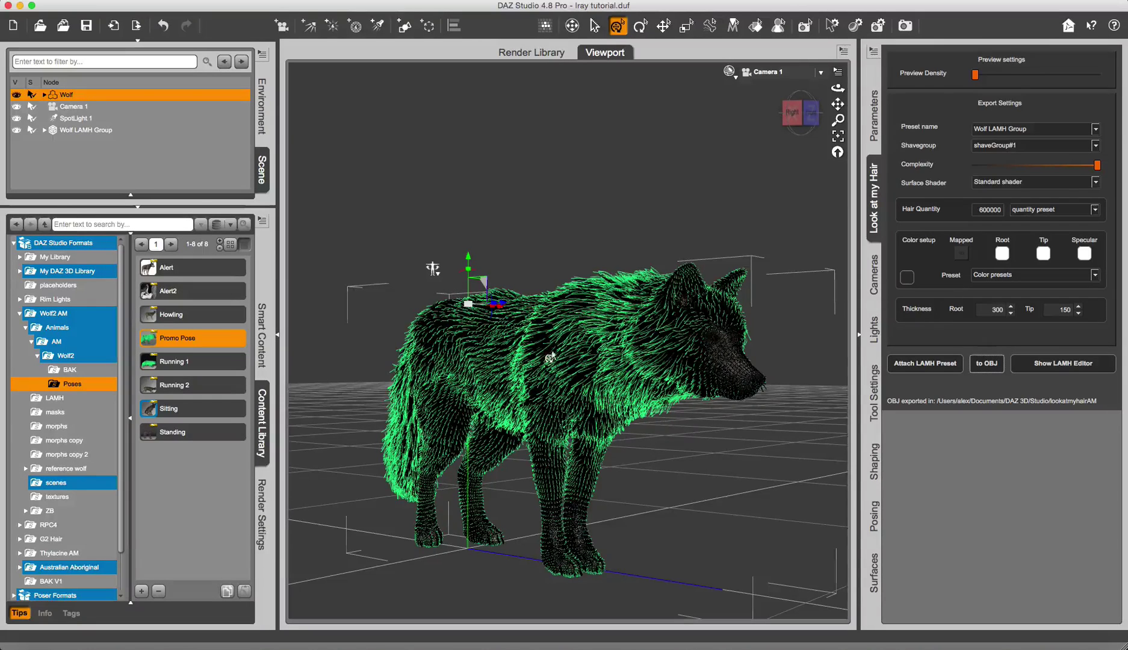
# Expand Wolf LAMH Group and hide Wolf_Grp_0_RMan_body and Wolf_Grp_1_RMan_body
pyautogui.click(44, 130)
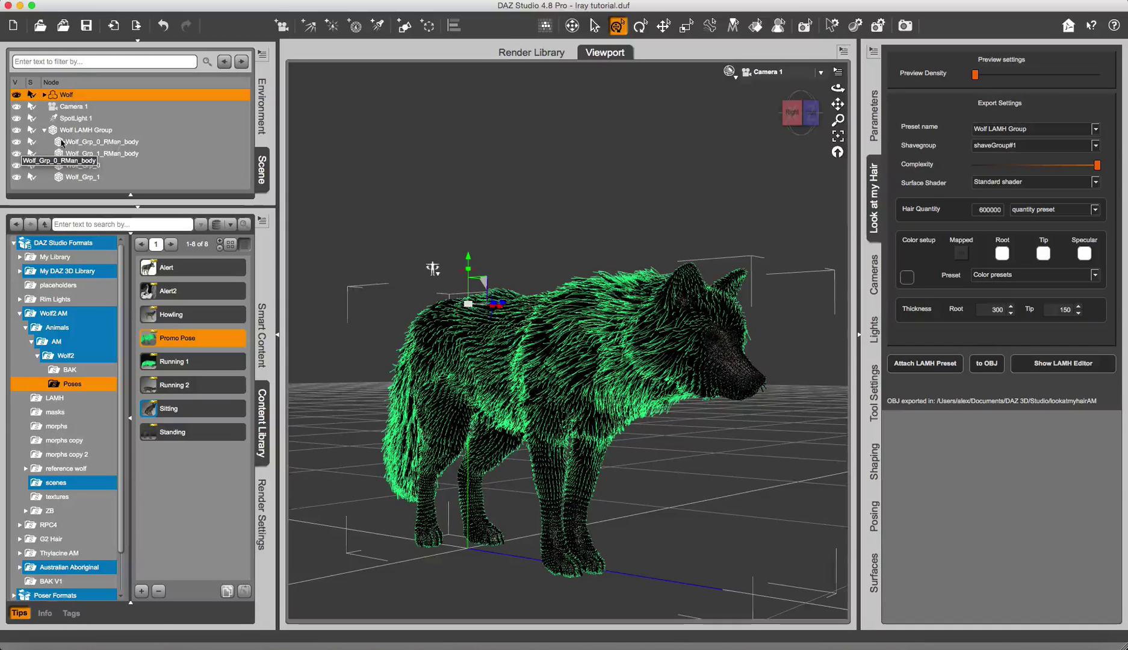
pyautogui.click(17, 142)
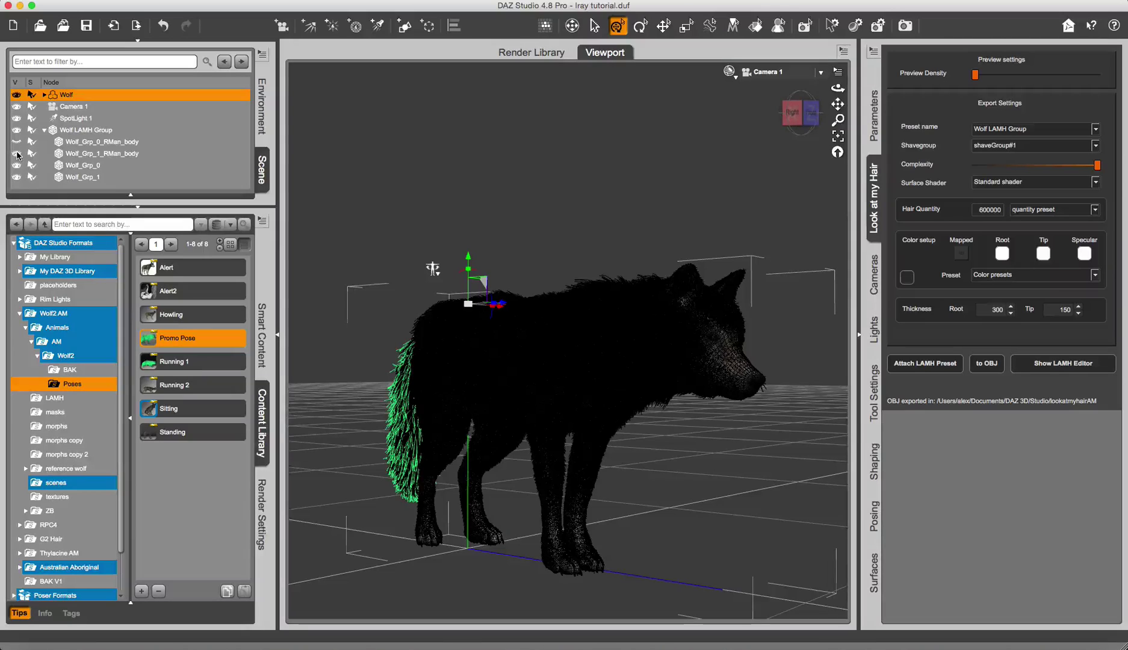
pyautogui.click(17, 154)
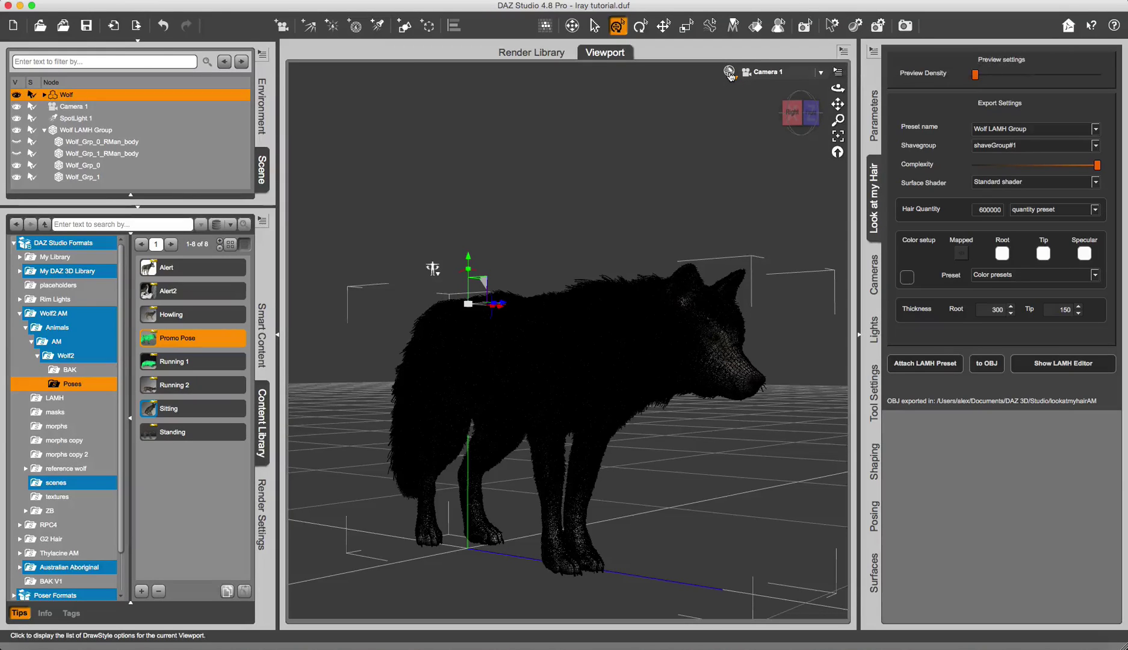
# Set the viewport draw style to solid bounding boxes
pyautogui.click(730, 73)
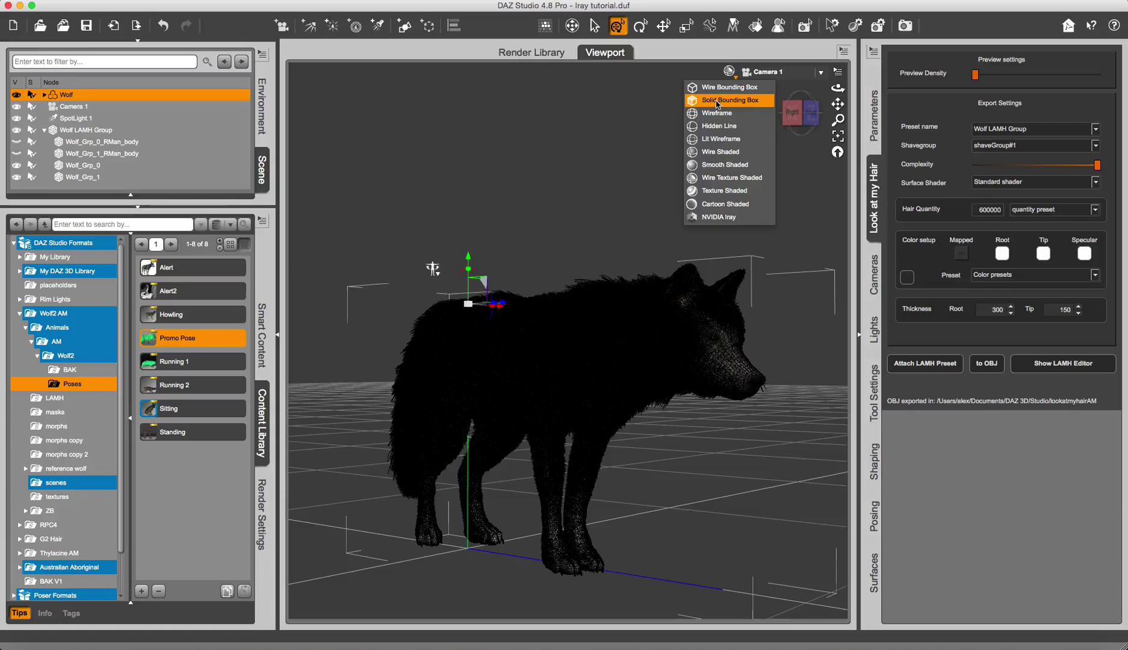
pyautogui.click(717, 101)
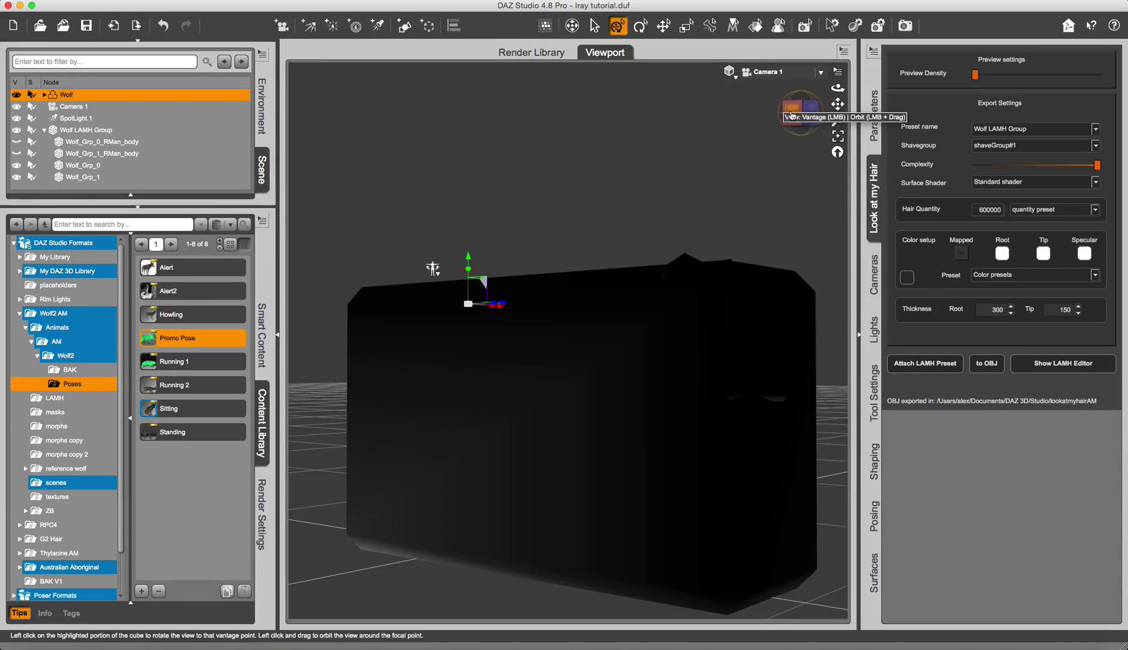
pyautogui.moveTo(792, 114); pyautogui.dragTo(797, 115)
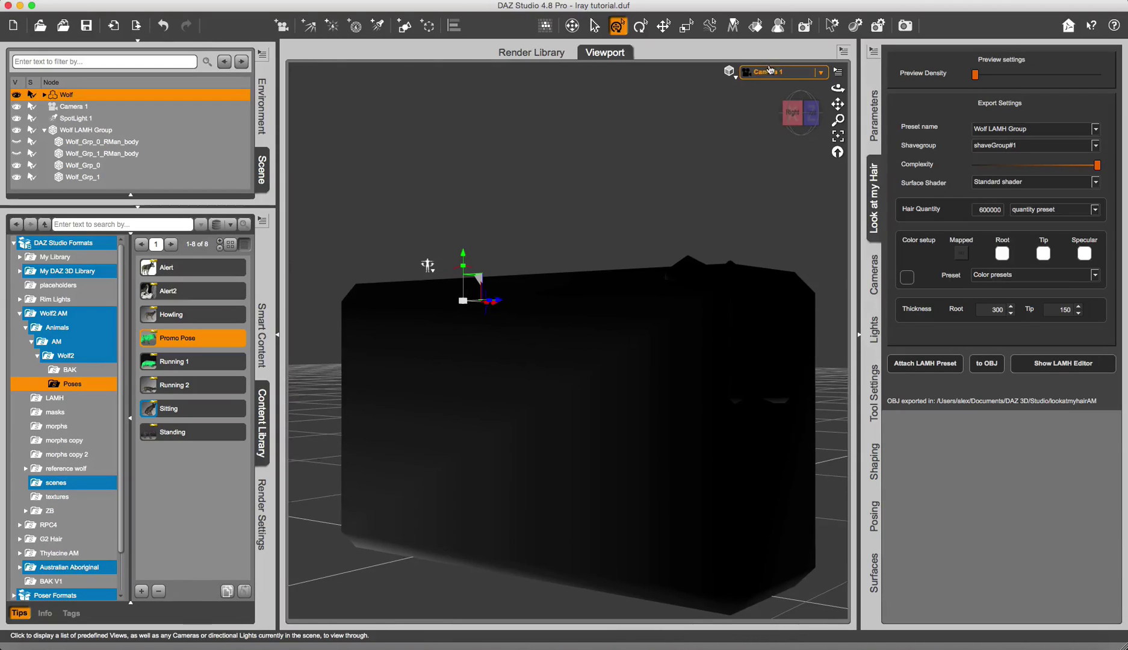
# Switch to Perspective View, frame the wolf's hair group and orbit to a low angle around it
pyautogui.click(770, 69)
pyautogui.click(777, 71)
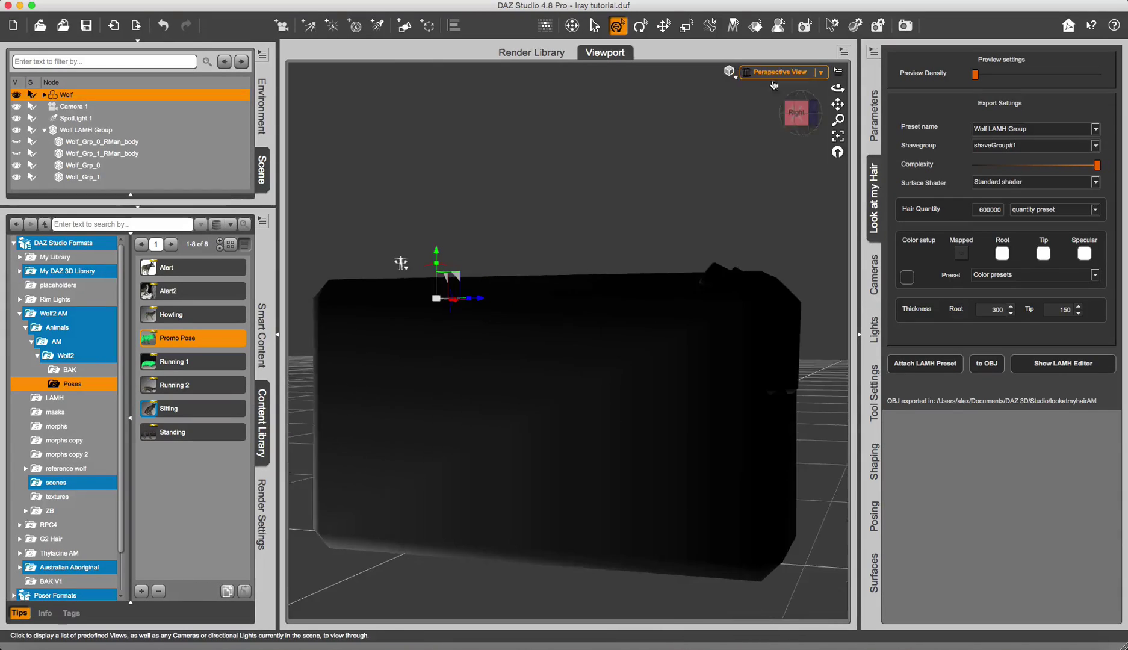
pyautogui.click(836, 138)
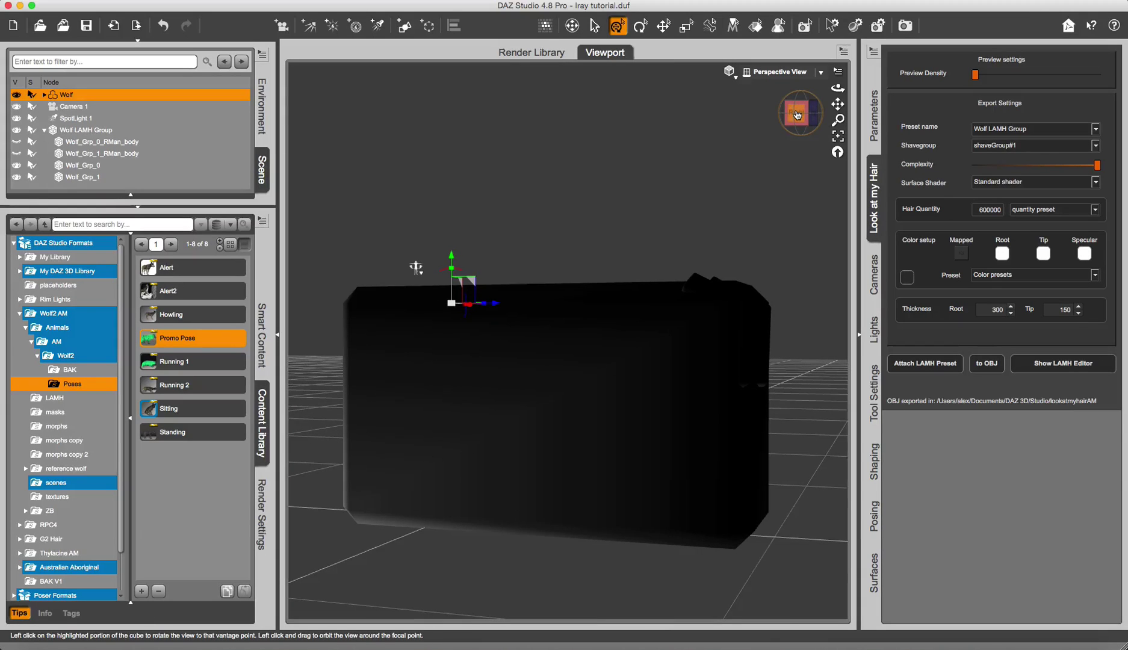
pyautogui.moveTo(416, 268); pyautogui.dragTo(472, 206)
pyautogui.moveTo(804, 117); pyautogui.dragTo(717, 257)
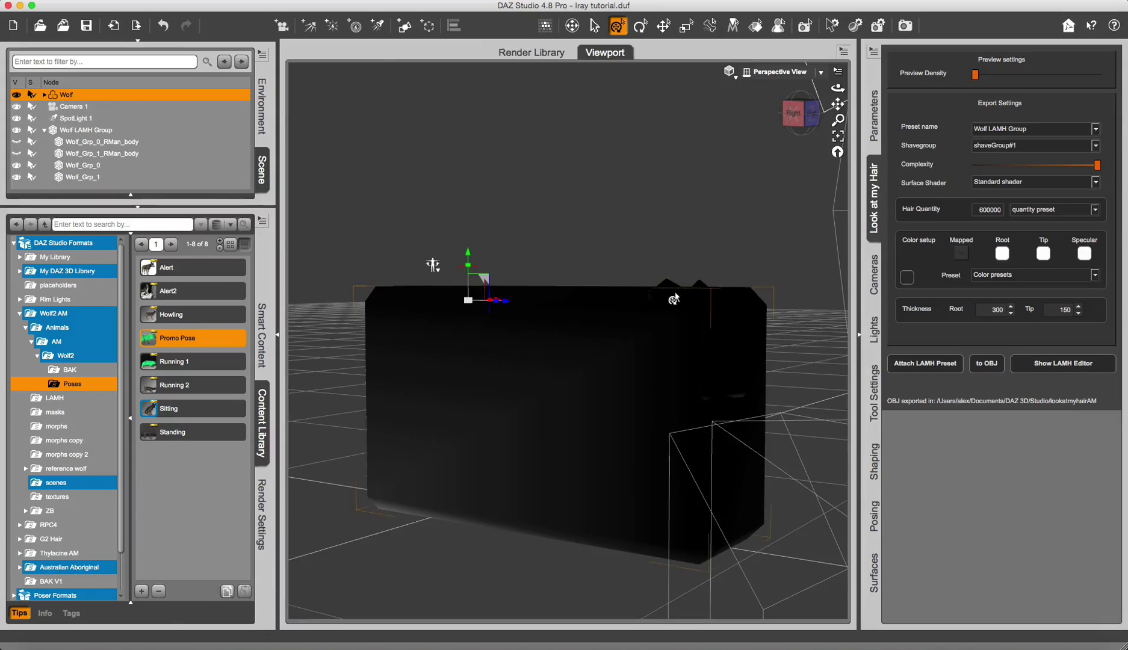
pyautogui.moveTo(789, 117); pyautogui.dragTo(834, 91)
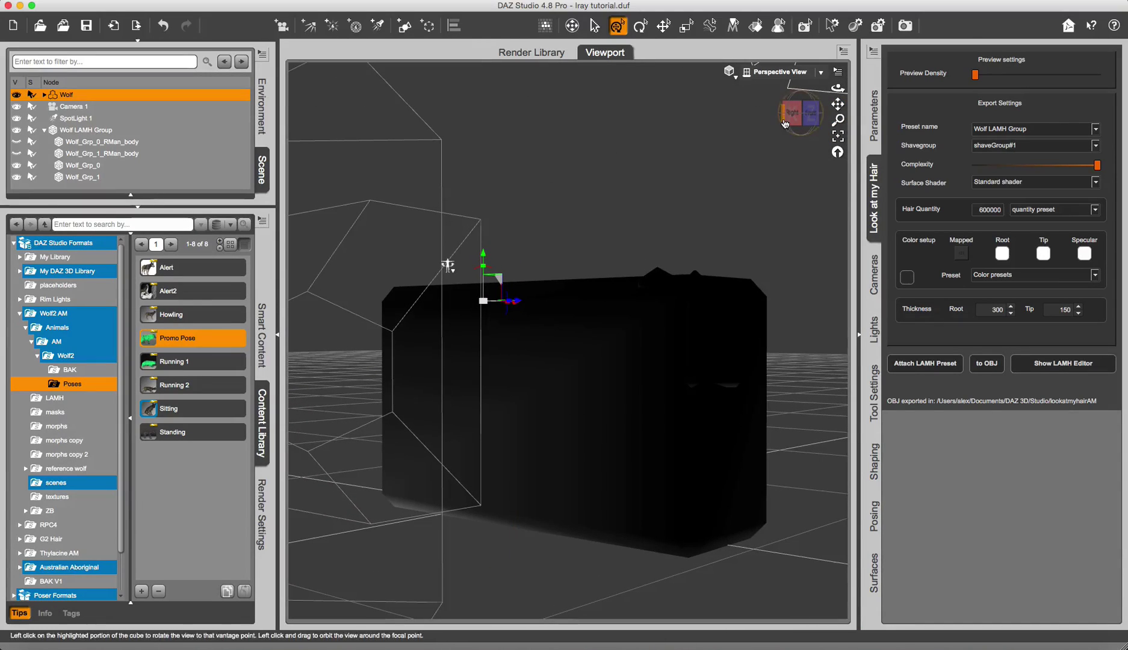
pyautogui.click(729, 73)
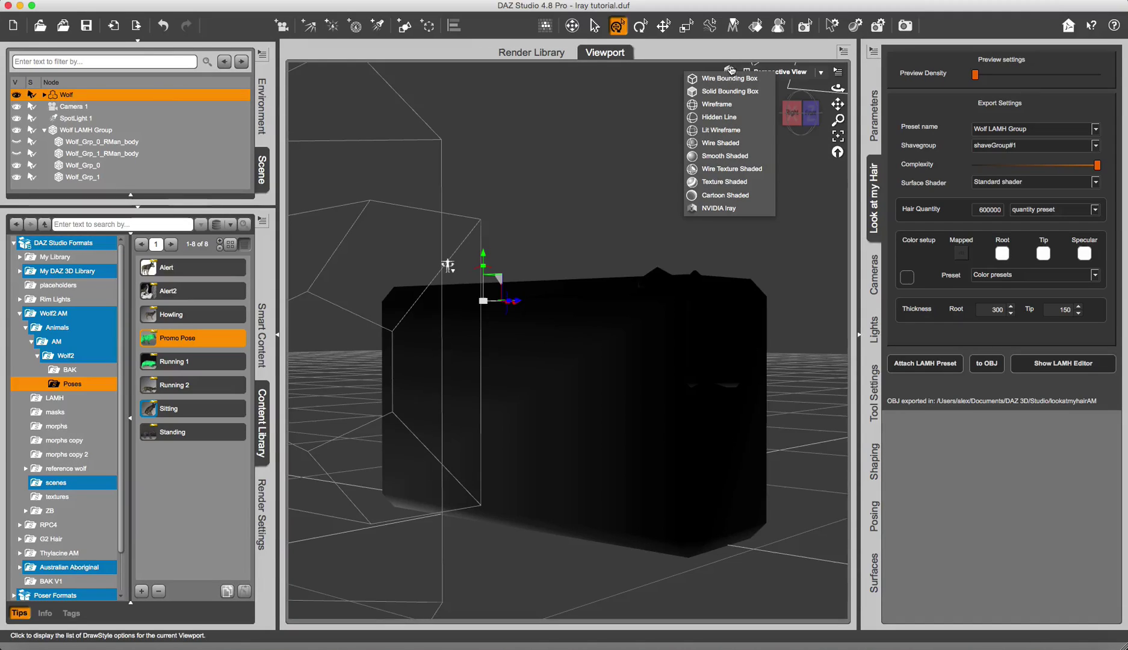
pyautogui.click(711, 42)
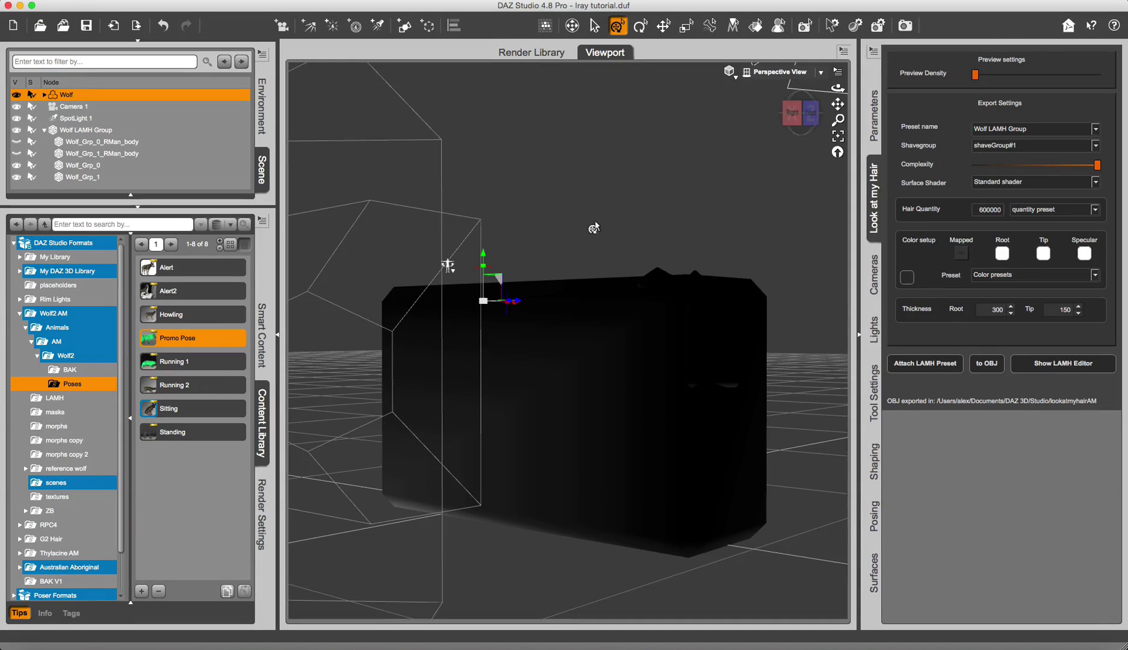
# Look through Camera 1 again and select both Wolf_Grp_0 and Wolf_Grp_1
pyautogui.click(786, 74)
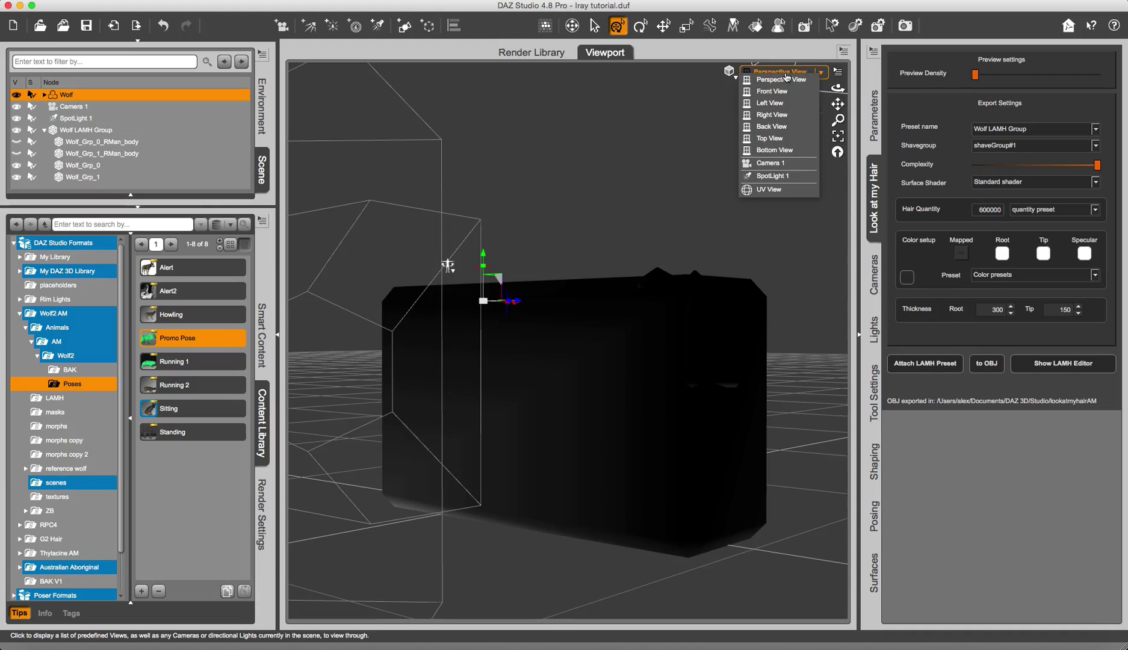
pyautogui.click(773, 165)
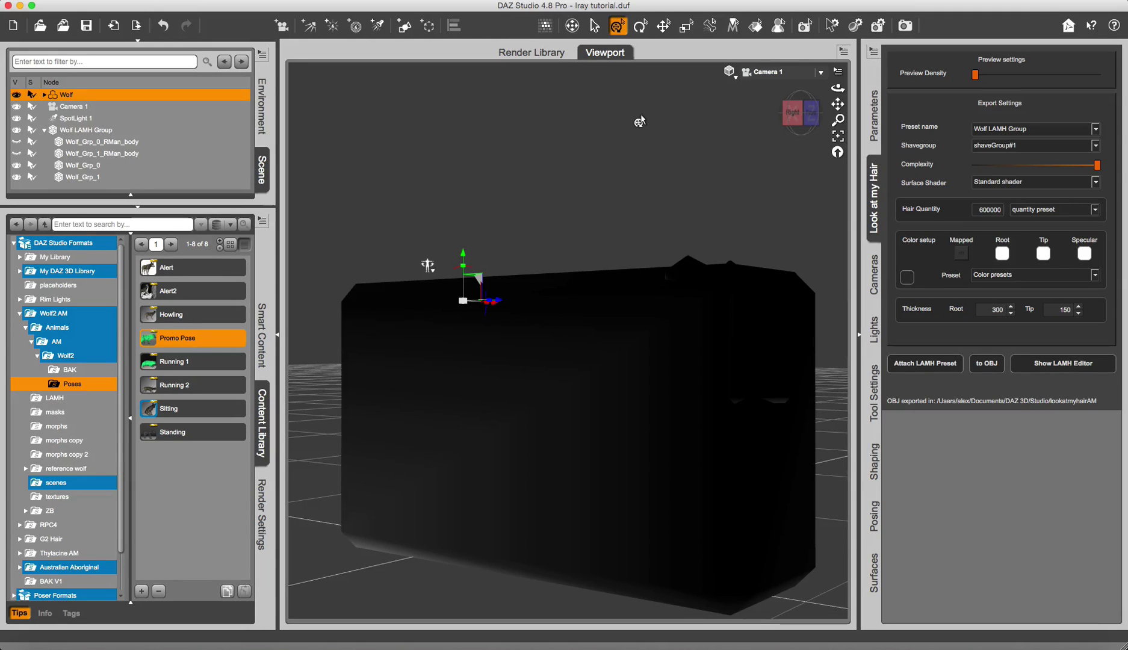
pyautogui.click(81, 167)
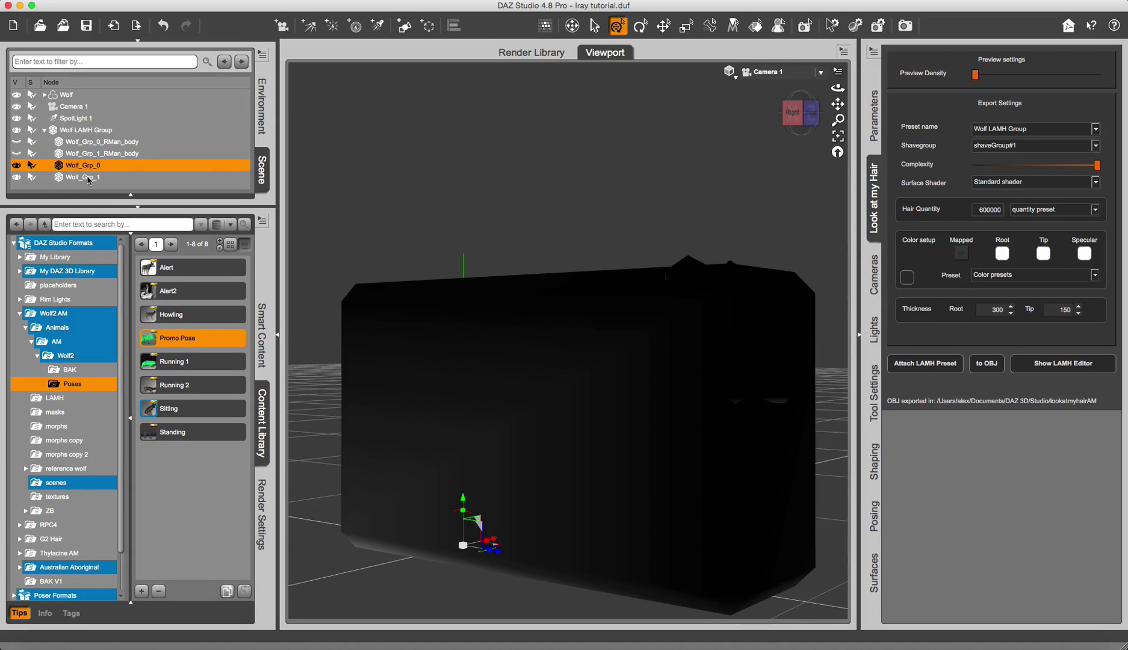
pyautogui.keyDown('shift'); pyautogui.click(90, 179); pyautogui.keyUp('shift')
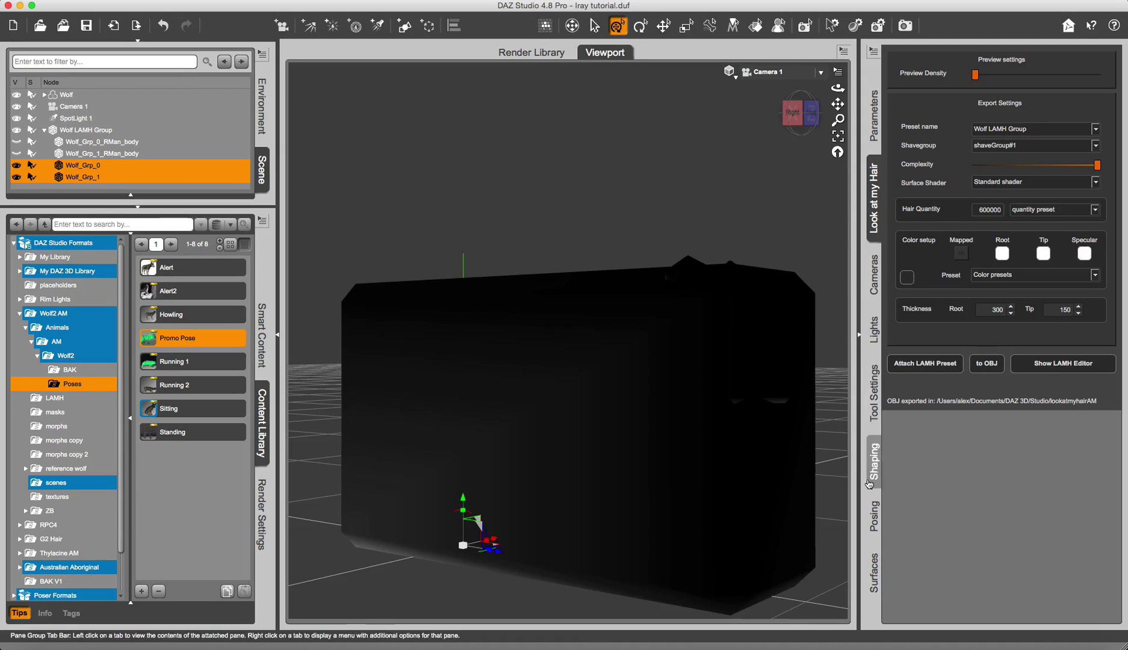
# Apply the !Iray Uber Base shader preset to all surfaces of Wolf_Grp_0 and Wolf_Grp_1
pyautogui.click(873, 565)
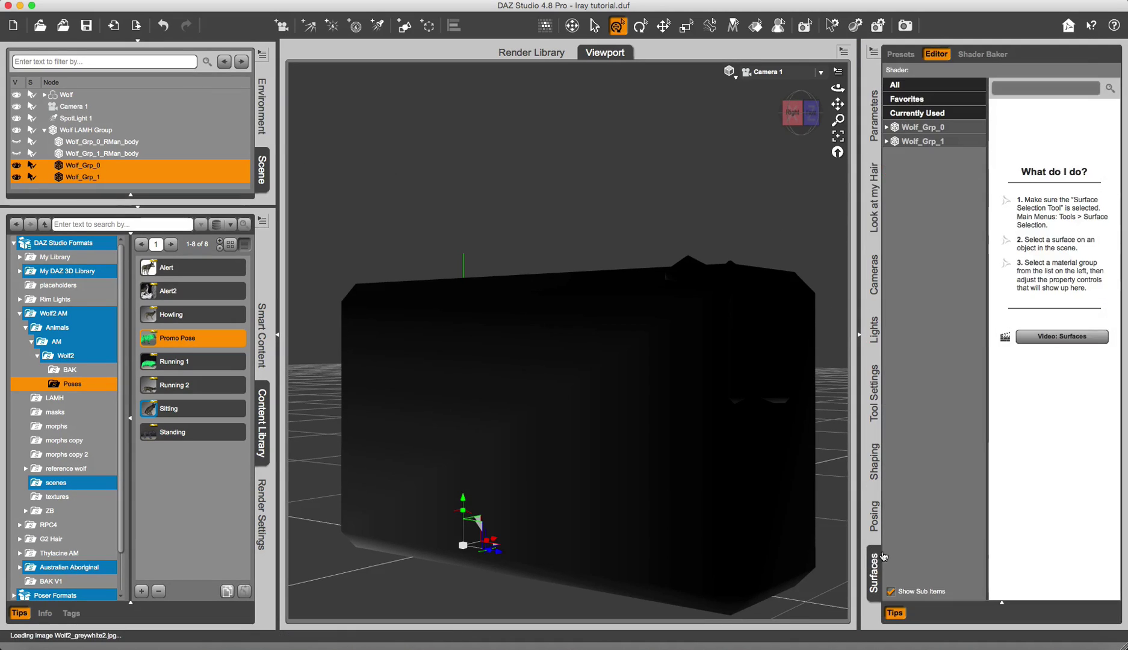
pyautogui.click(920, 86)
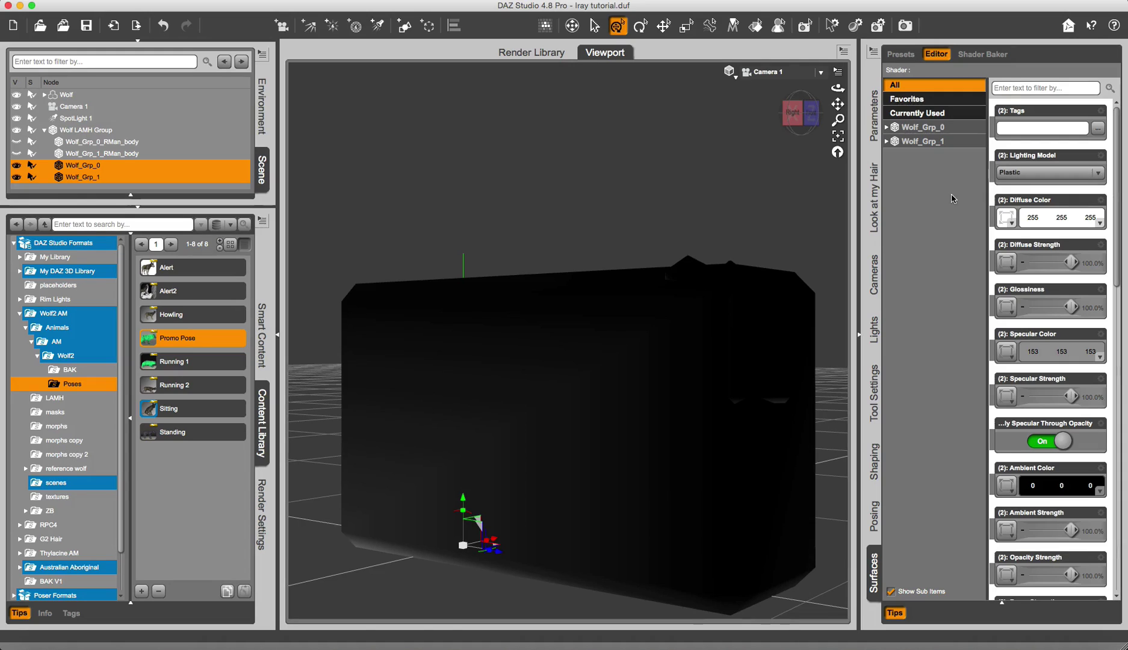
pyautogui.click(20, 271)
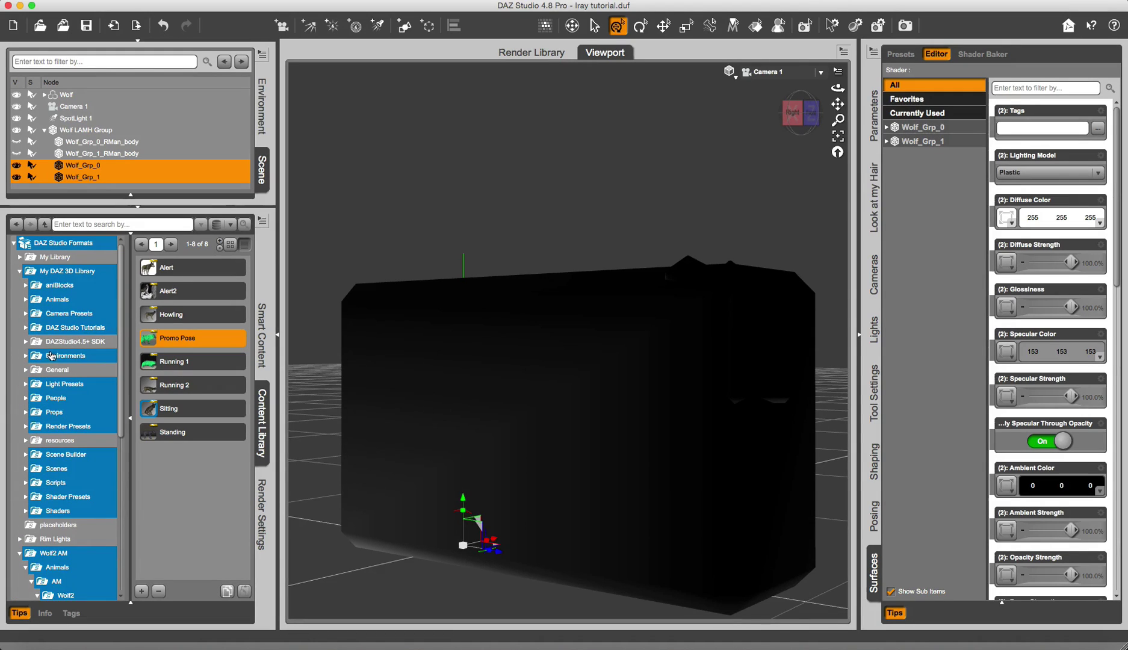
pyautogui.click(25, 497)
pyautogui.click(31, 475)
pyautogui.click(68, 473)
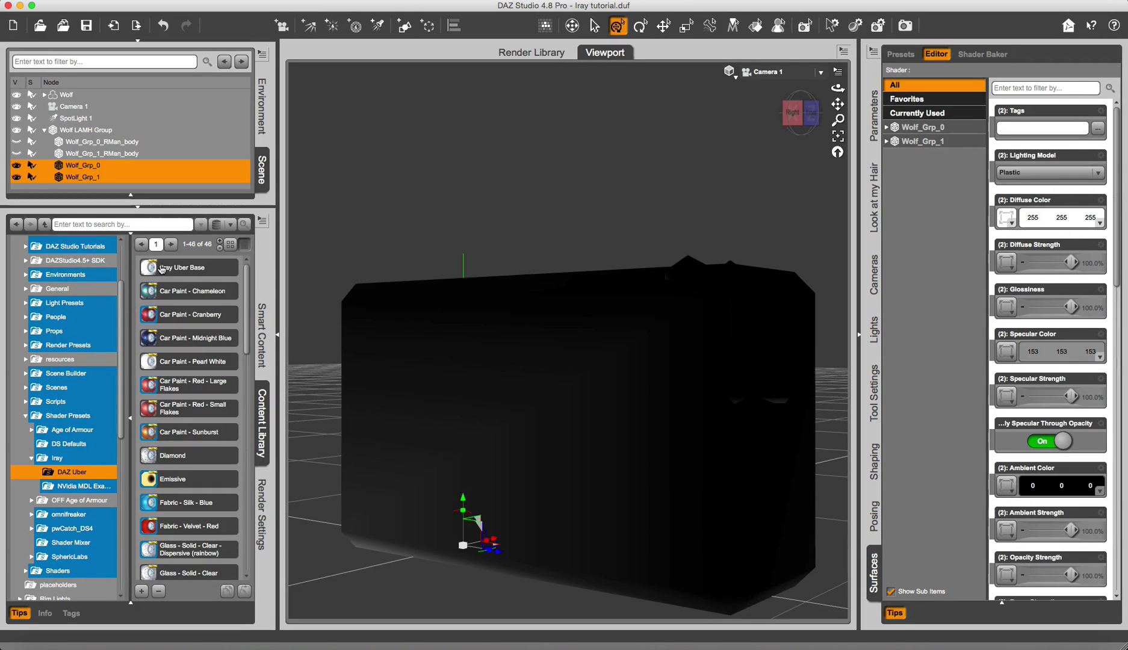
pyautogui.click(185, 275)
pyautogui.doubleClick(201, 271)
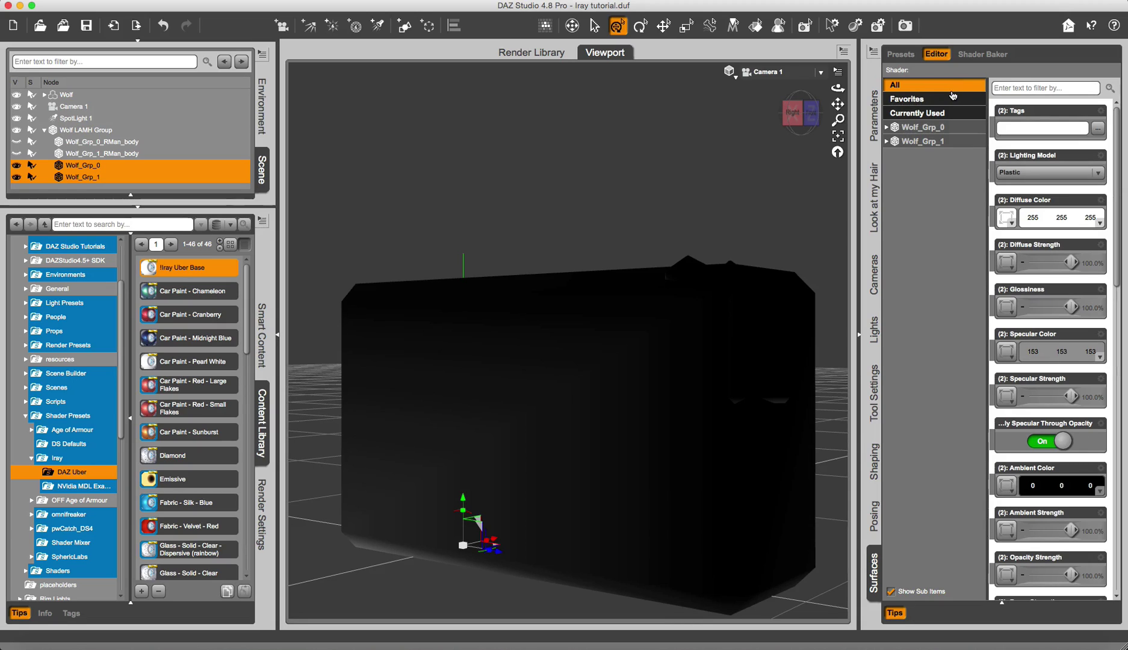
pyautogui.click(924, 0)
pyautogui.click(920, 29)
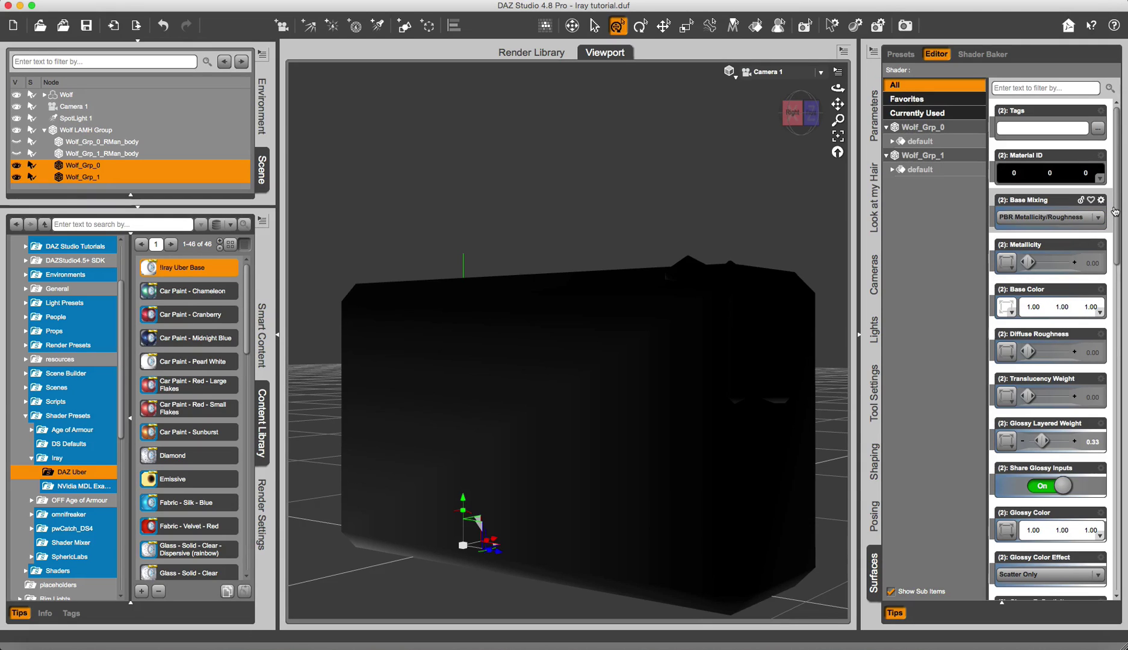
# Lower Glossy Reflectivity on the Wolf_Grp fur surfaces from 0.50 to 0.1
pyautogui.moveTo(1117, 208); pyautogui.dragTo(1103, 310)
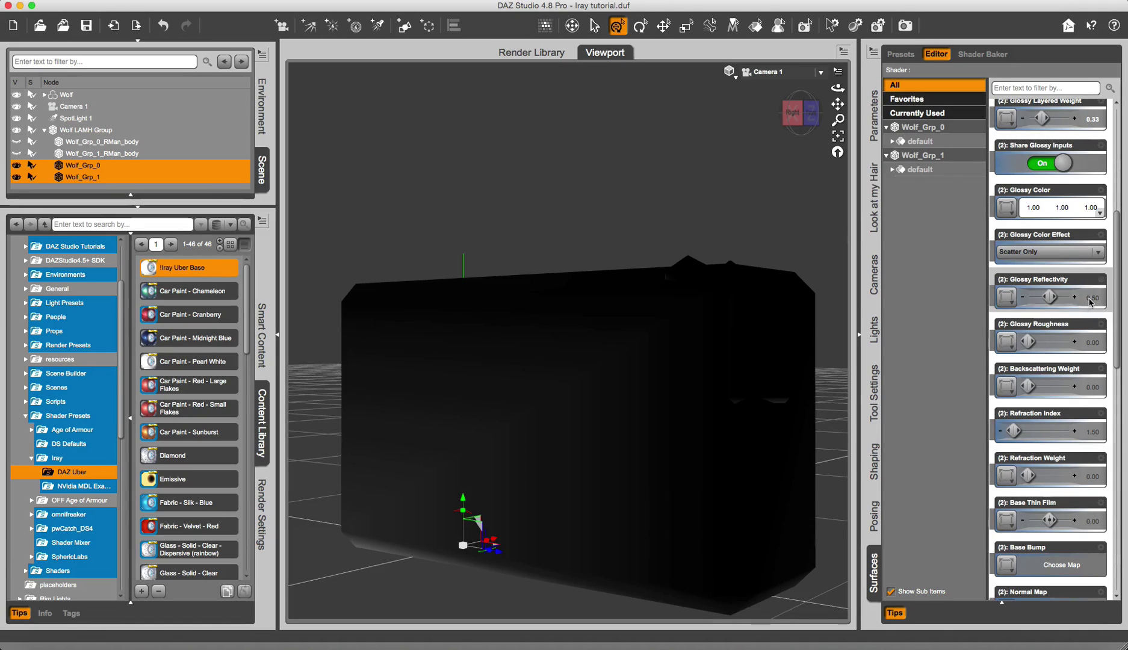
pyautogui.scroll(3, 1091, 301)
pyautogui.click(1092, 431)
pyautogui.write('0.1')
pyautogui.press('Return')
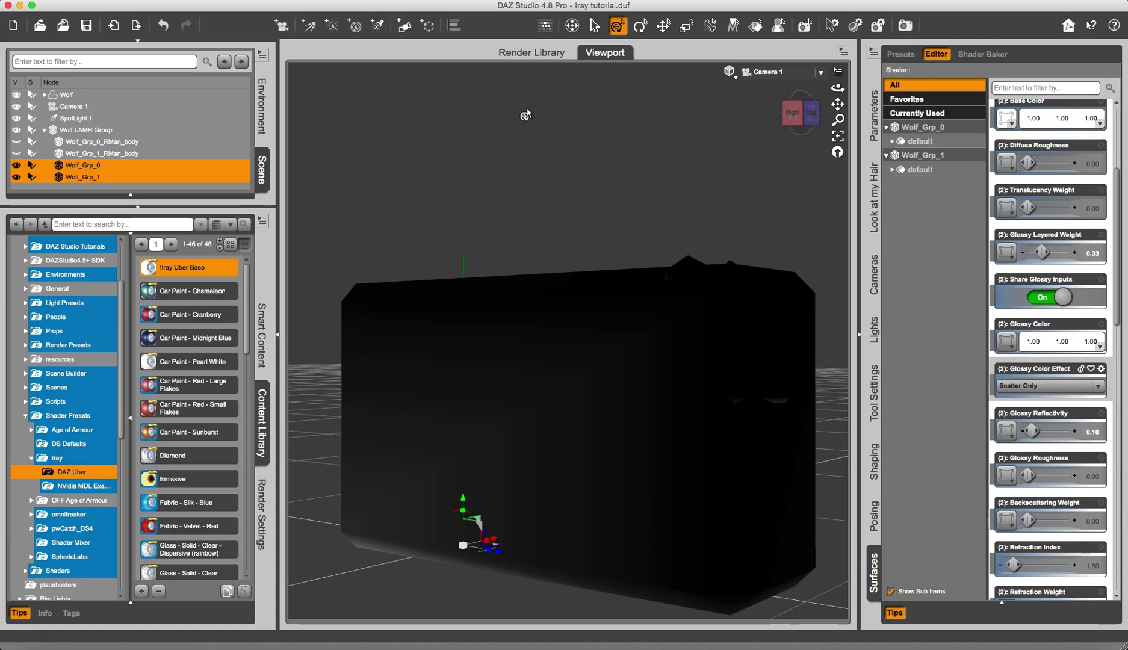
# Select SpotLight 1 and look through it to check its aim
pyautogui.click(91, 118)
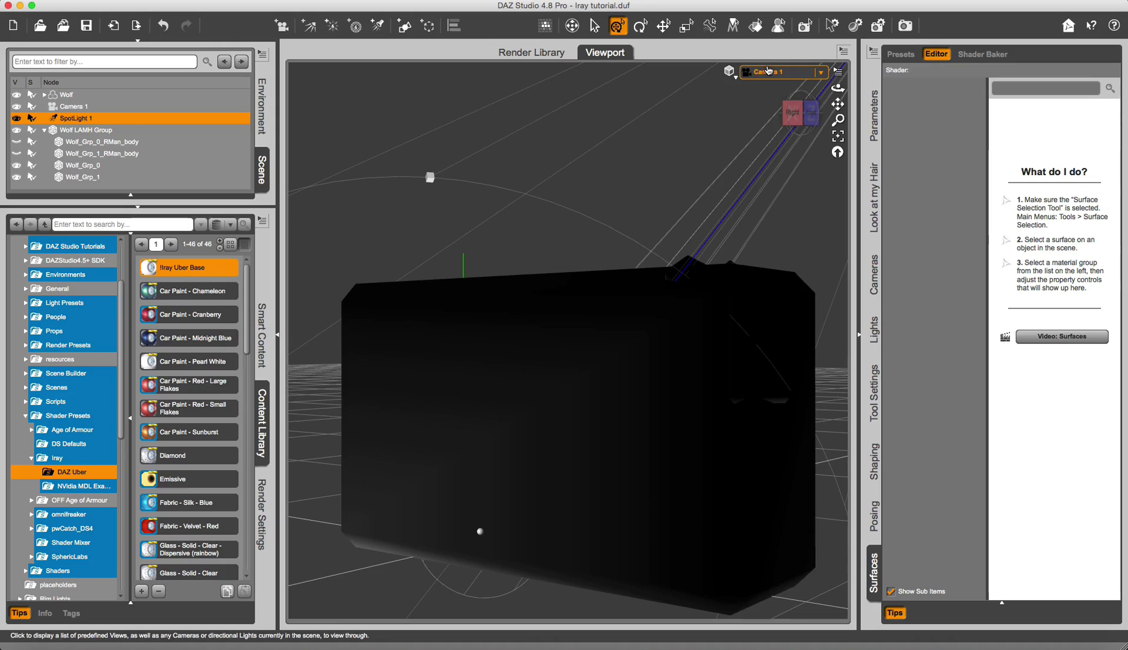
pyautogui.click(768, 70)
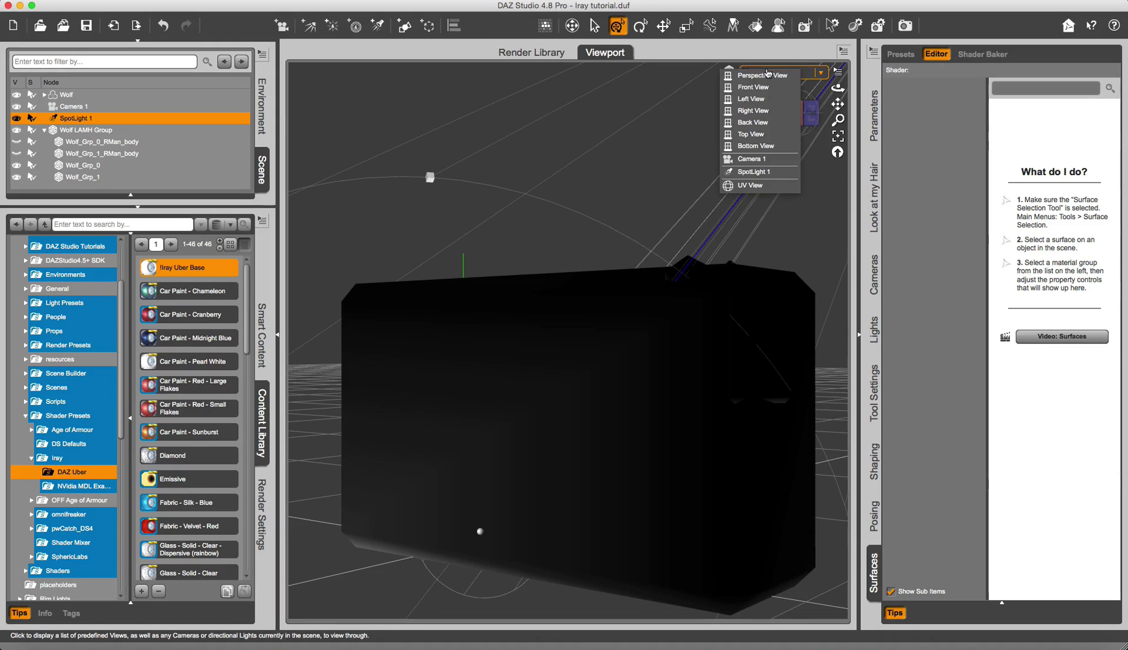
pyautogui.click(760, 173)
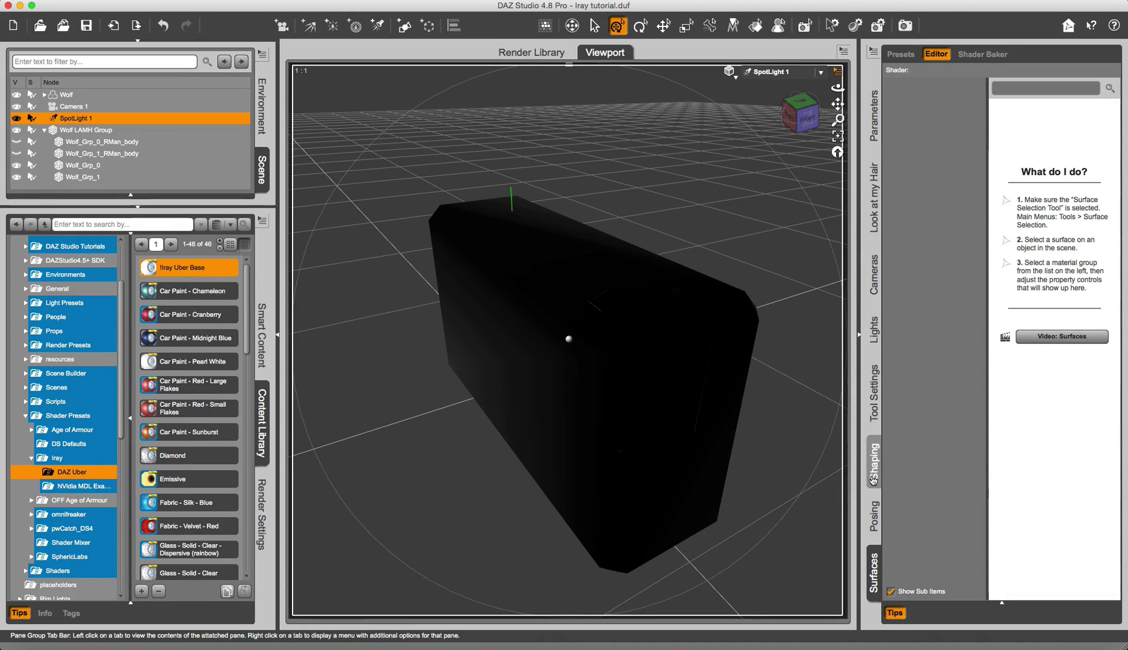
# Show SpotLight 1's light settings and switch the viewport back to Camera 1
pyautogui.click(874, 330)
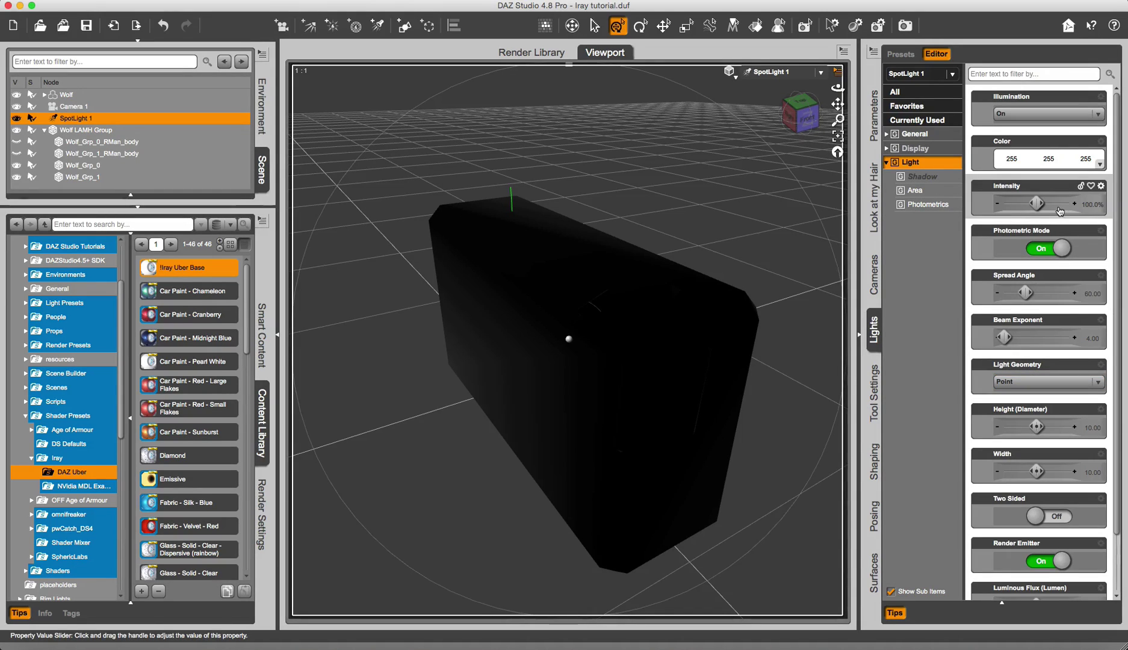
pyautogui.moveTo(1041, 206)
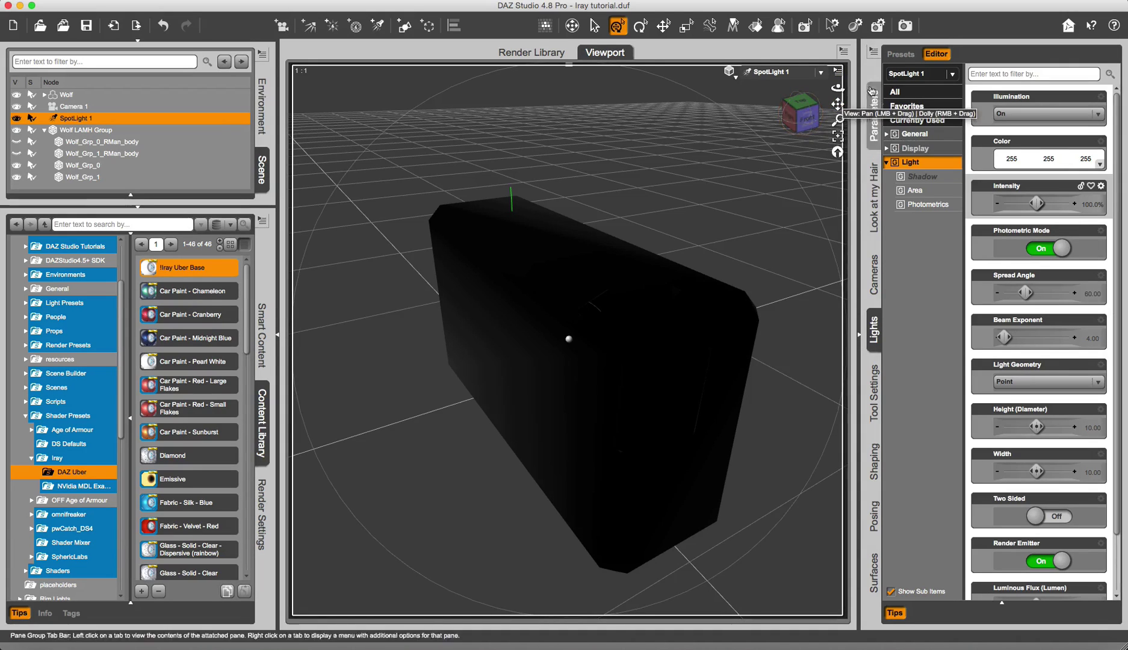
pyautogui.click(808, 80)
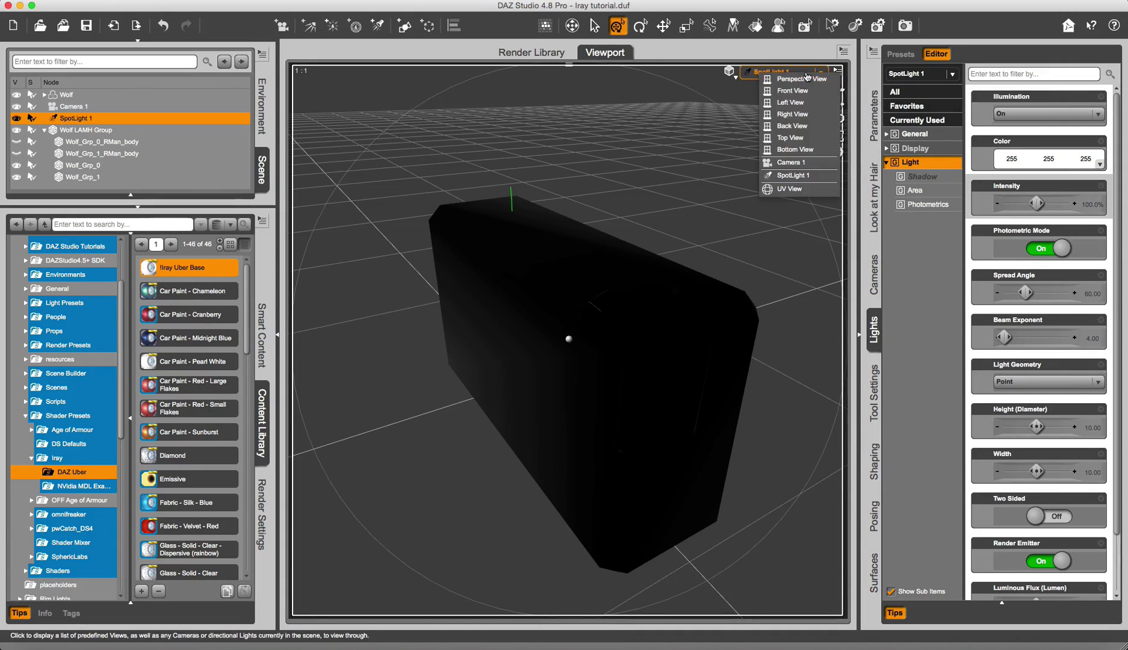
pyautogui.click(790, 163)
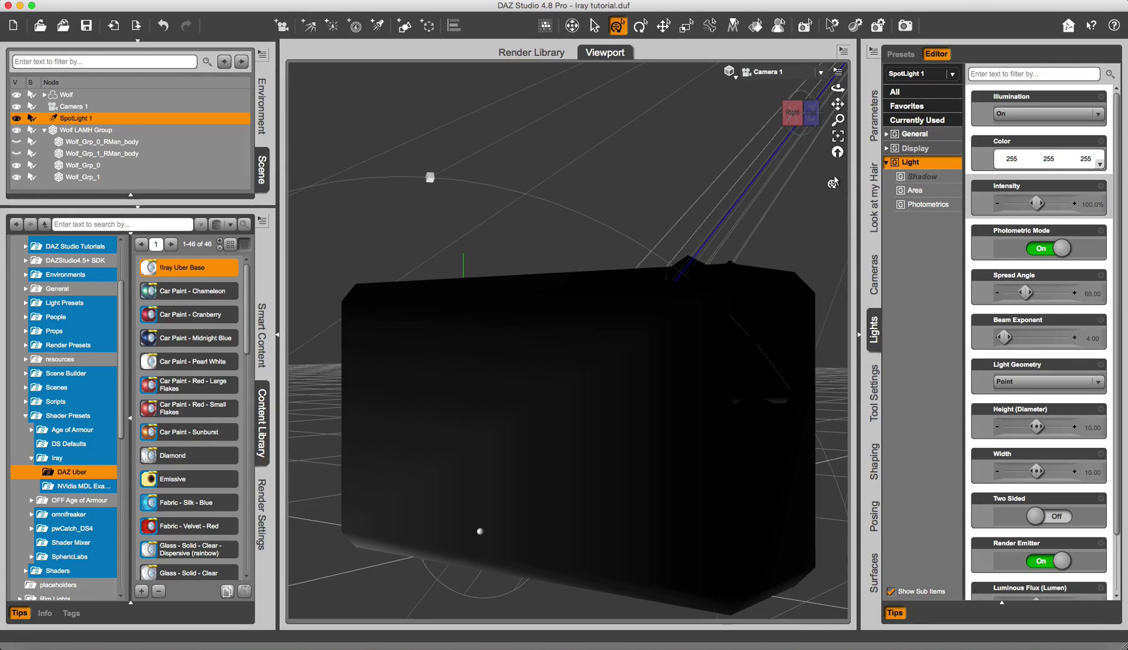
# Move the Render window up, then cancel the running Iray render and confirm
pyautogui.click(903, 1)
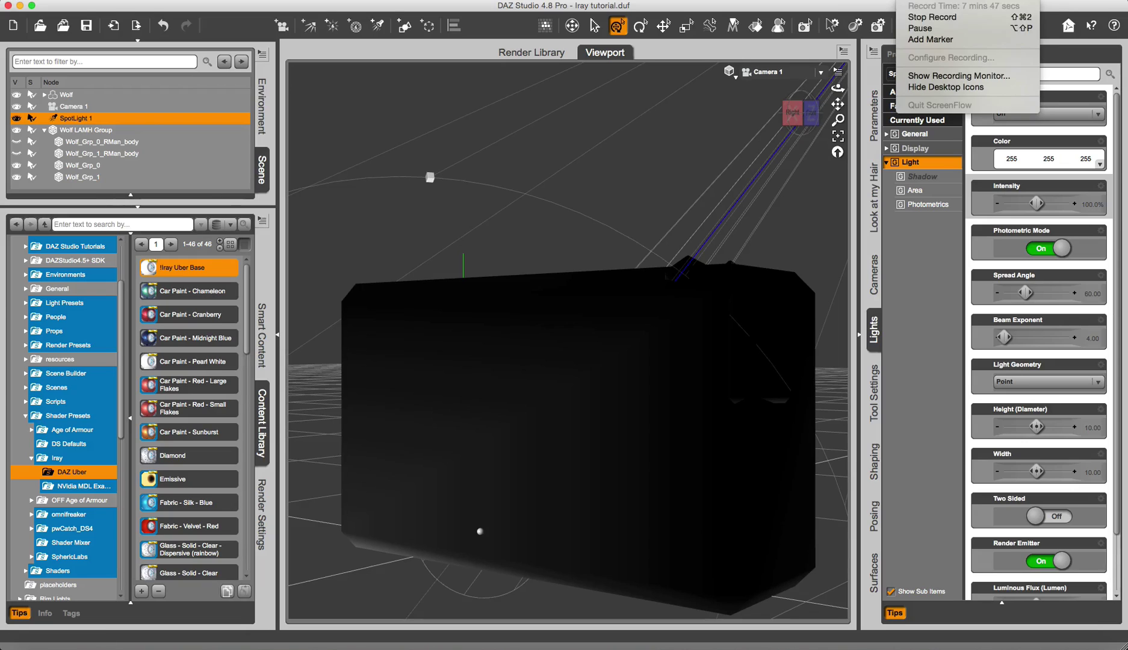
pyautogui.click(913, 29)
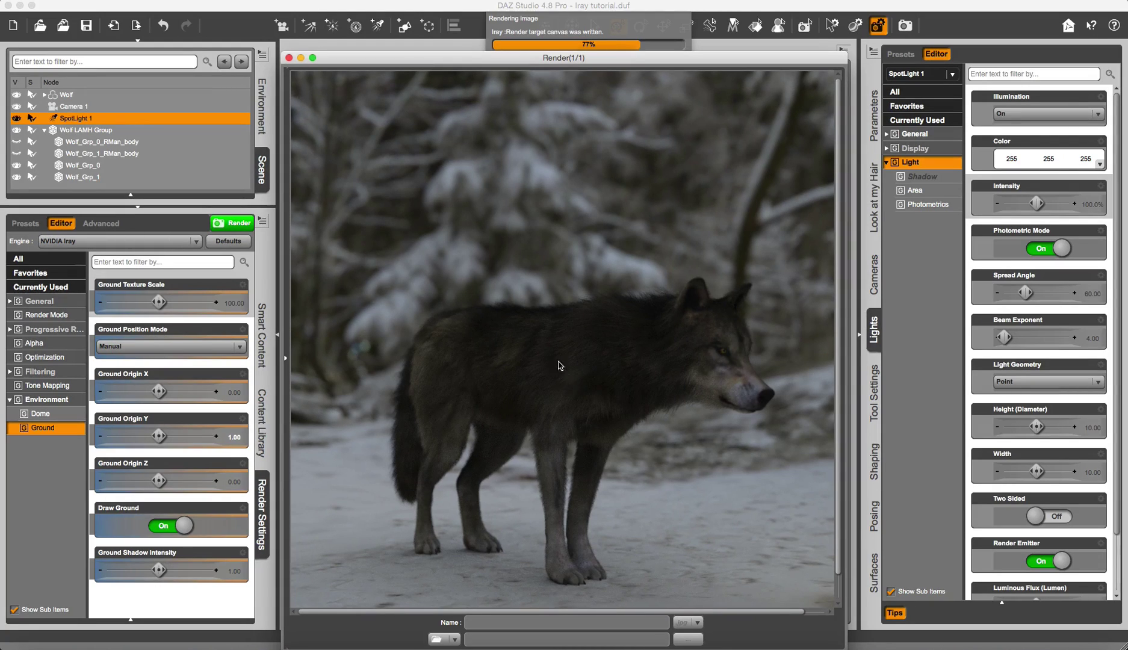
pyautogui.moveTo(626, 61); pyautogui.dragTo(628, 20)
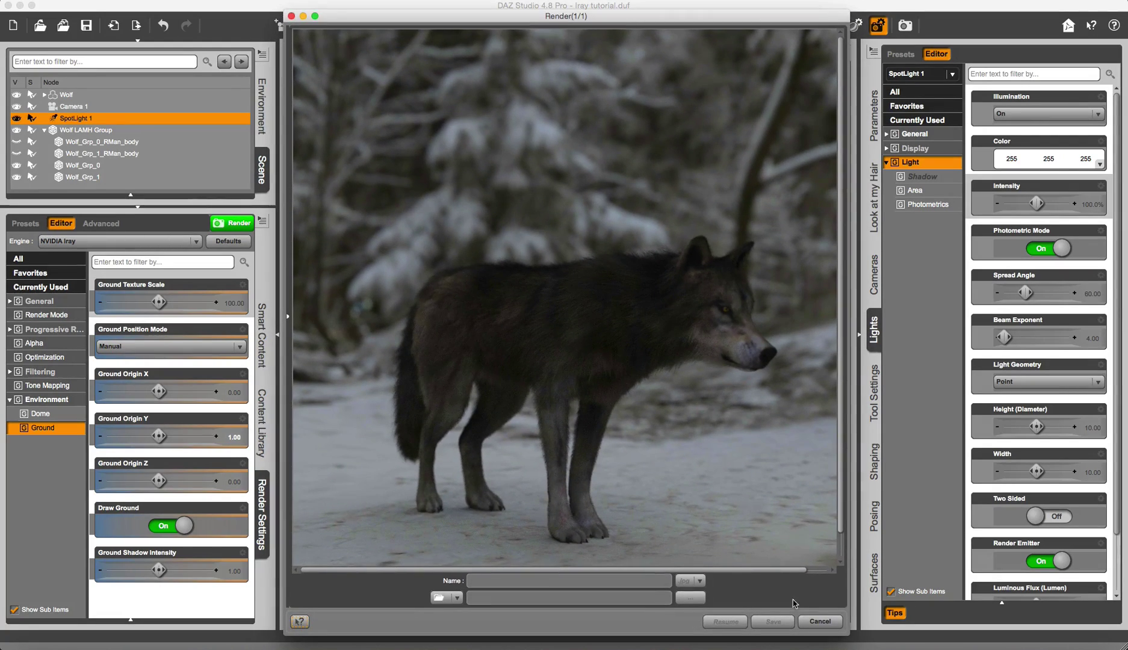
pyautogui.click(806, 621)
pyautogui.click(565, 336)
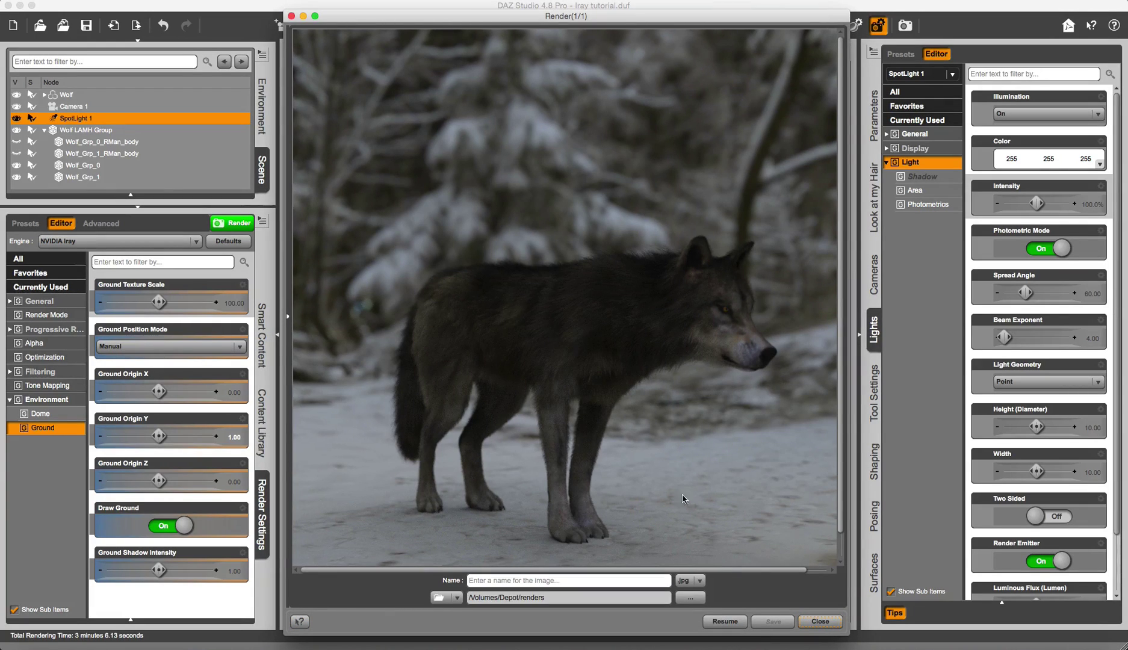
# Close the render window and create a new spotlight named SpotLight 2
pyautogui.click(827, 621)
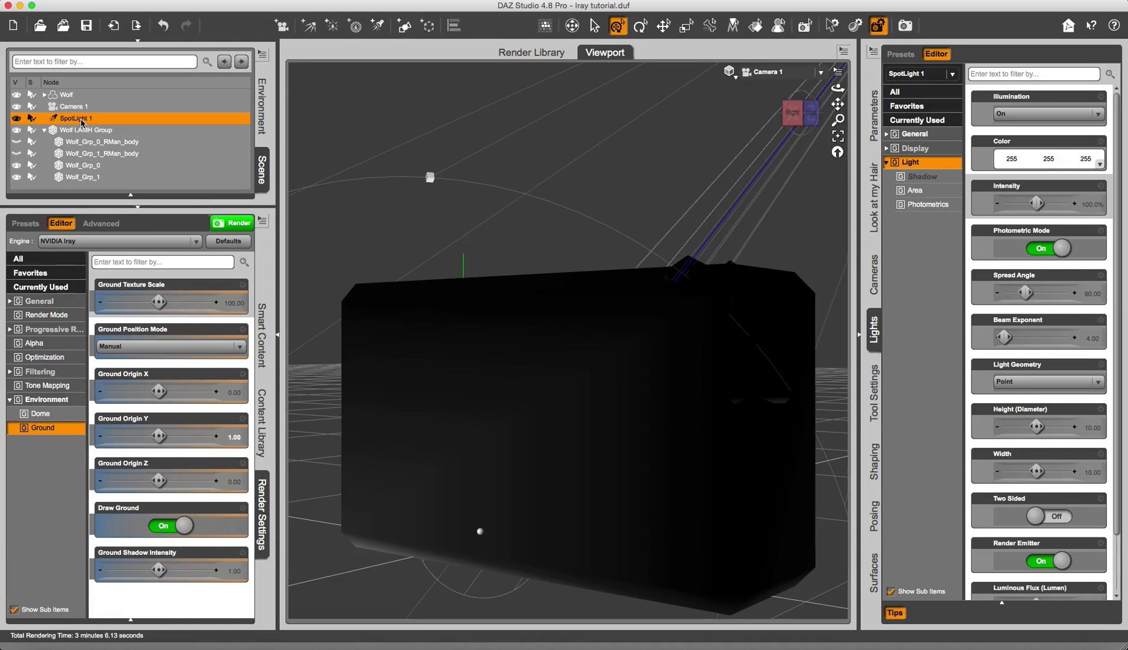
pyautogui.click(147, 0)
pyautogui.click(178, 47)
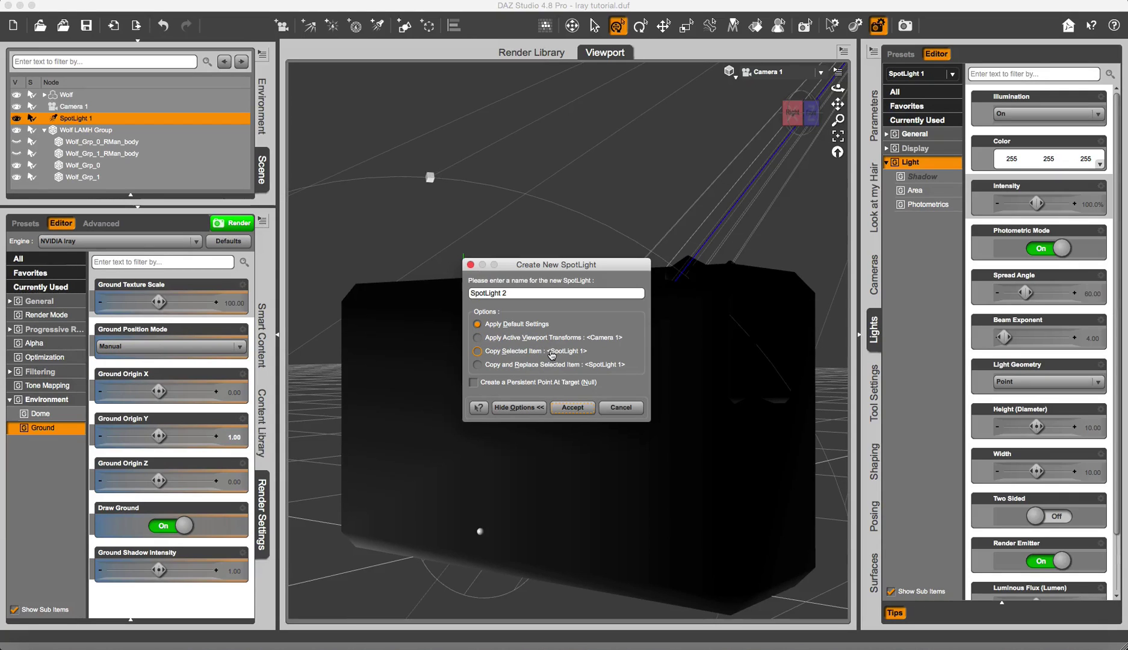
pyautogui.click(572, 407)
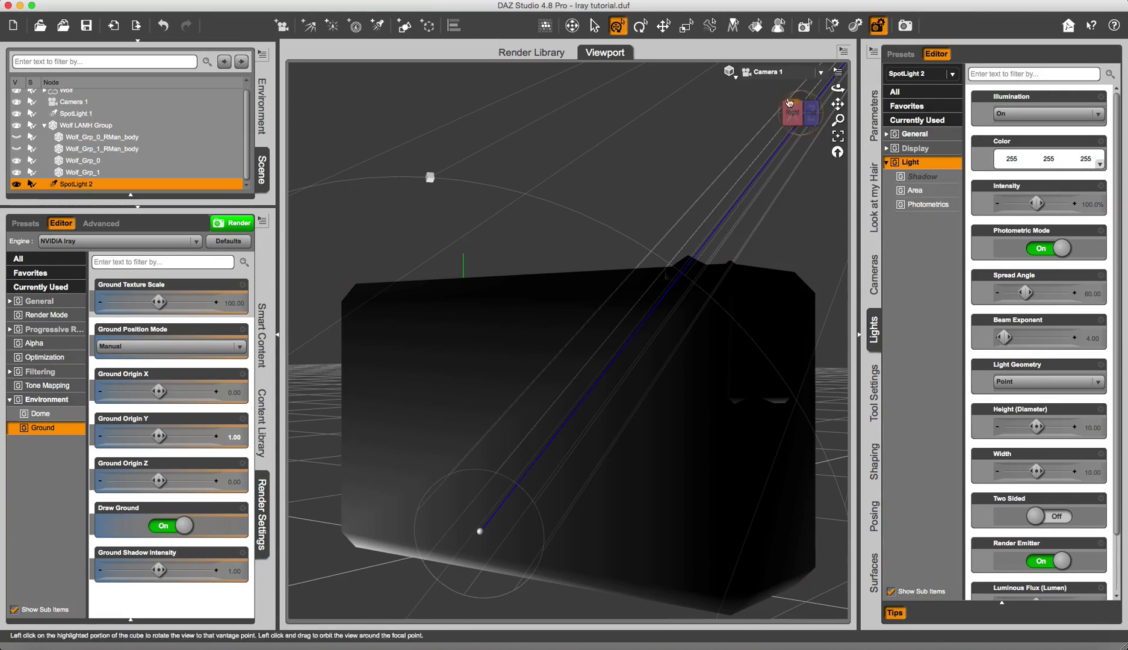
# Look through SpotLight 2 and swing it around to aim at the wolf
pyautogui.click(776, 72)
pyautogui.click(766, 187)
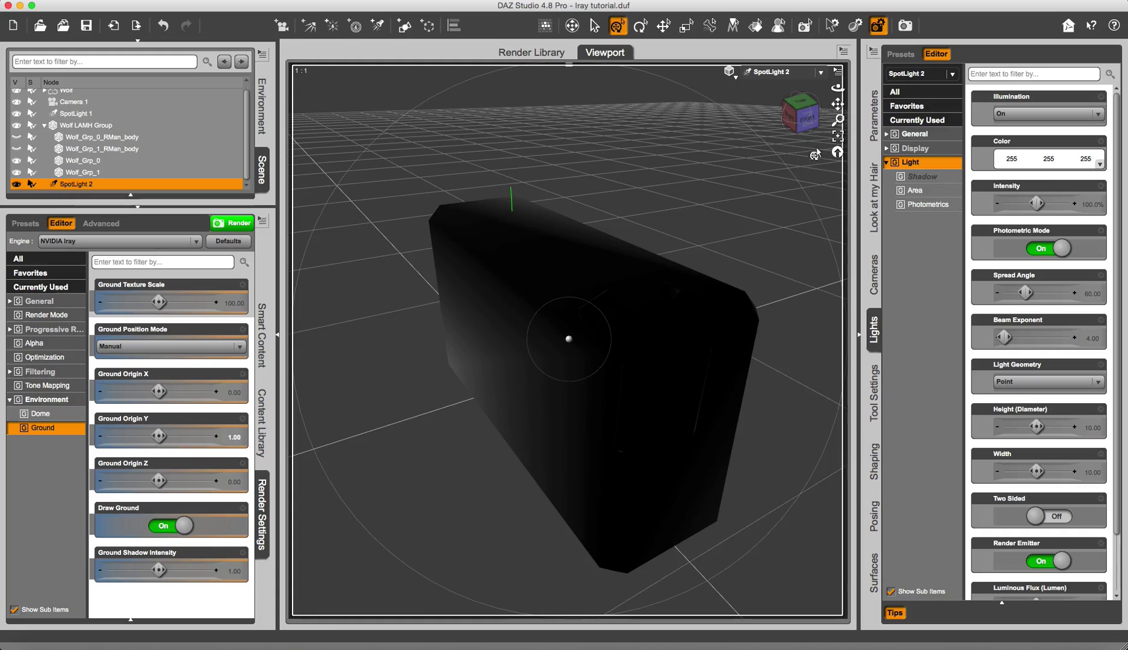
pyautogui.moveTo(836, 89)
pyautogui.mouseDown()
pyautogui.moveTo(824, 91)
pyautogui.moveTo(842, 109)
pyautogui.mouseUp()
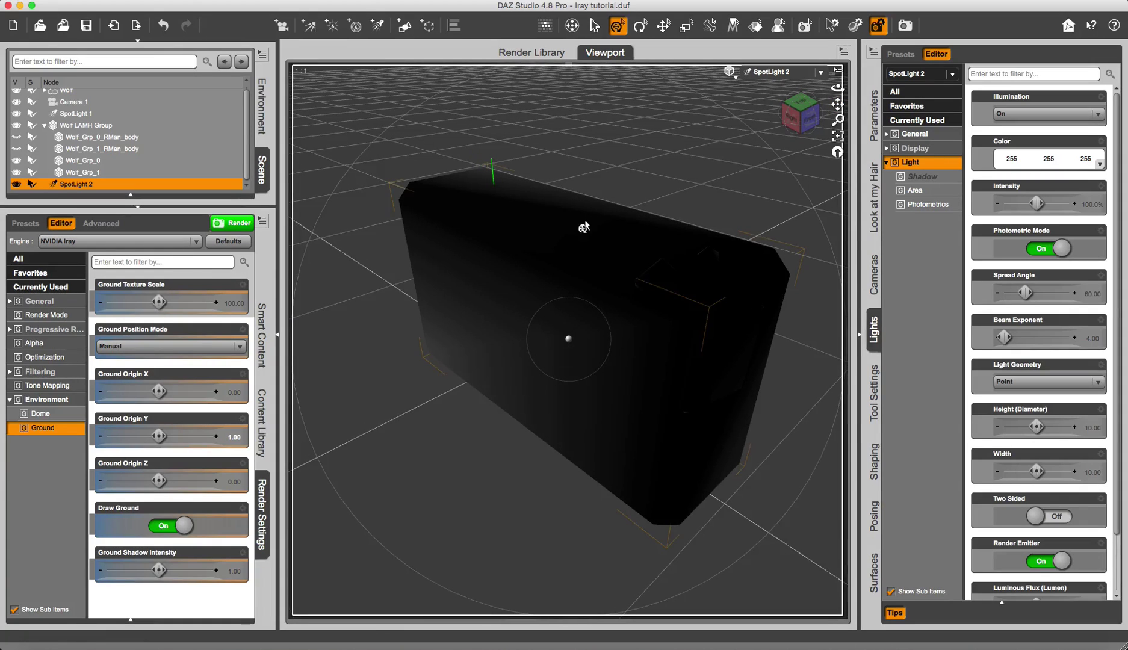
pyautogui.moveTo(804, 108); pyautogui.dragTo(838, 116)
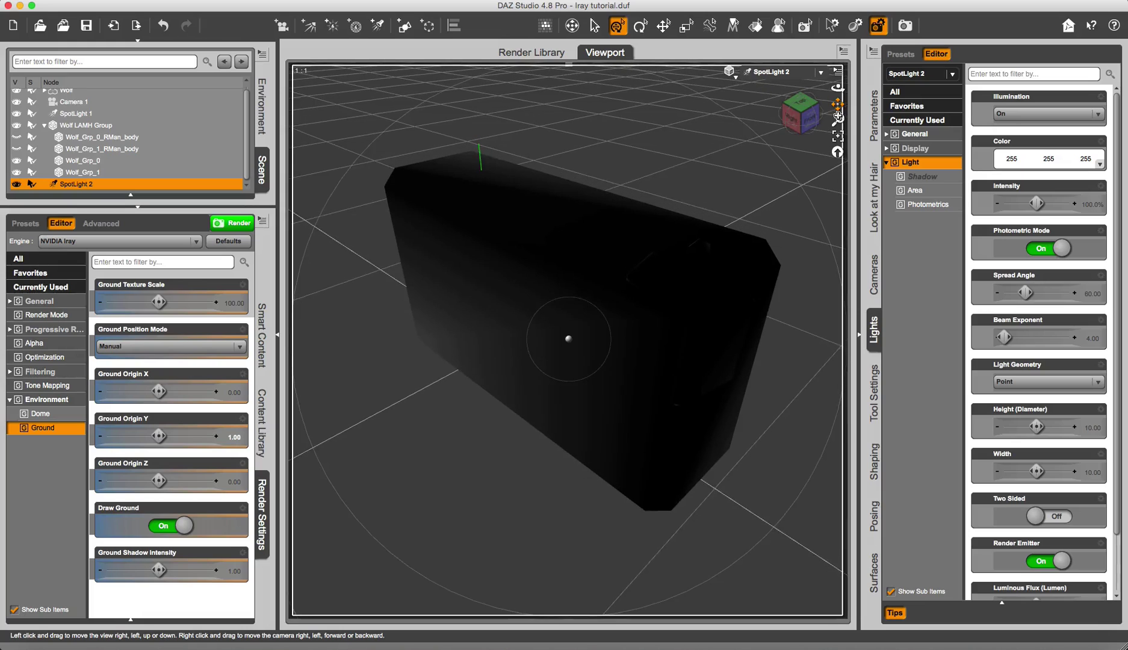
# Set SpotLight 2's intensity to 150% and nudge its aim left and down
pyautogui.click(1090, 204)
pyautogui.write('150')
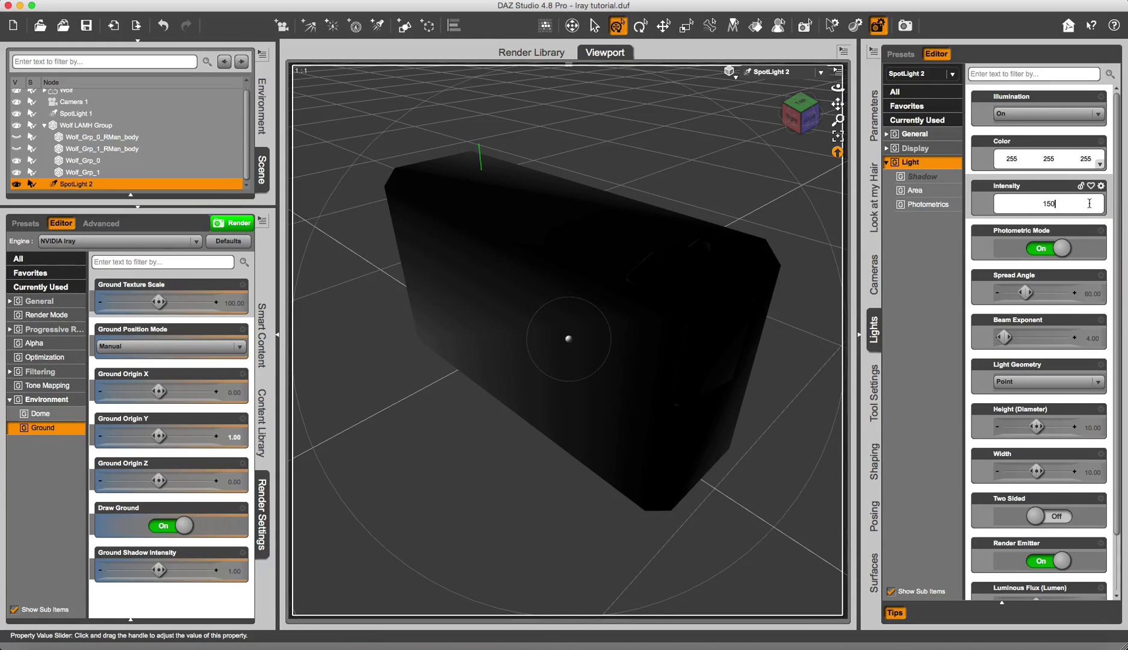
pyautogui.press('Return')
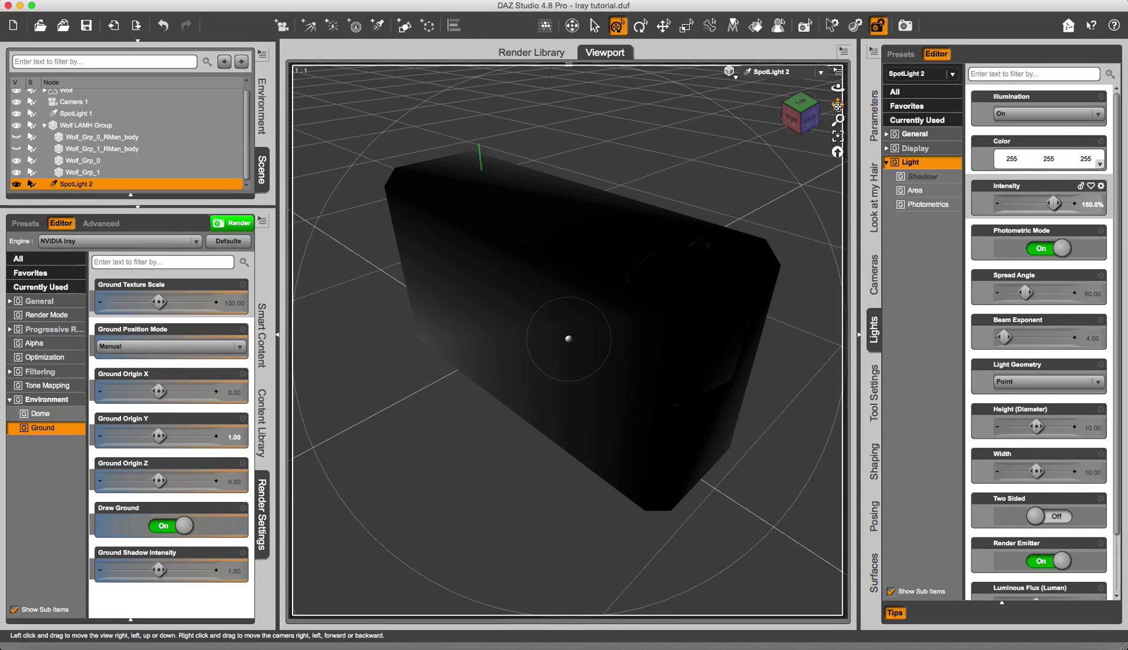
pyautogui.moveTo(837, 103)
pyautogui.mouseDown()
pyautogui.moveTo(819, 119)
pyautogui.moveTo(831, 114)
pyautogui.mouseUp()
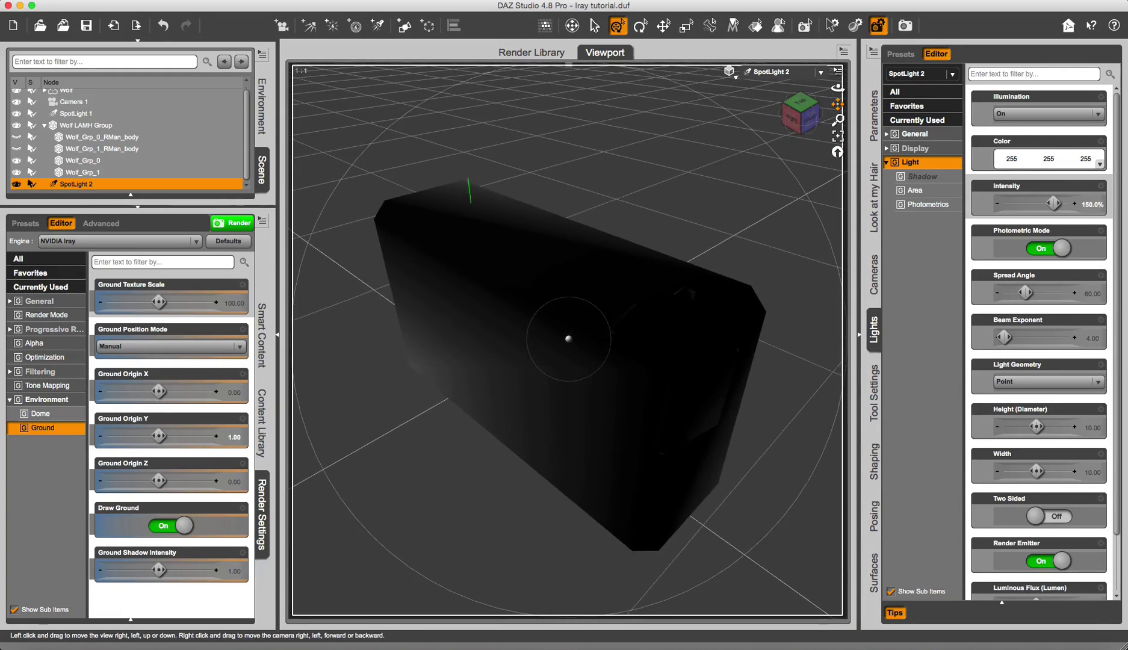
# Return the viewport to Camera 1 and hide the Wolf_Grp_0 and Wolf_Grp_1 proxy boxes
pyautogui.click(776, 73)
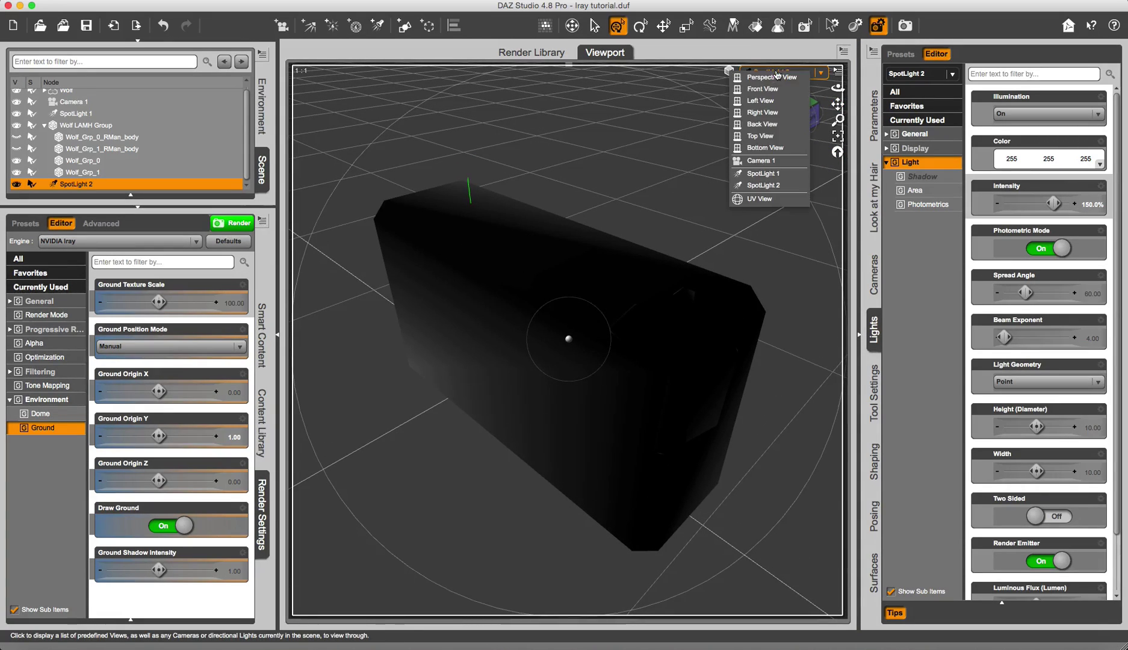
pyautogui.click(761, 161)
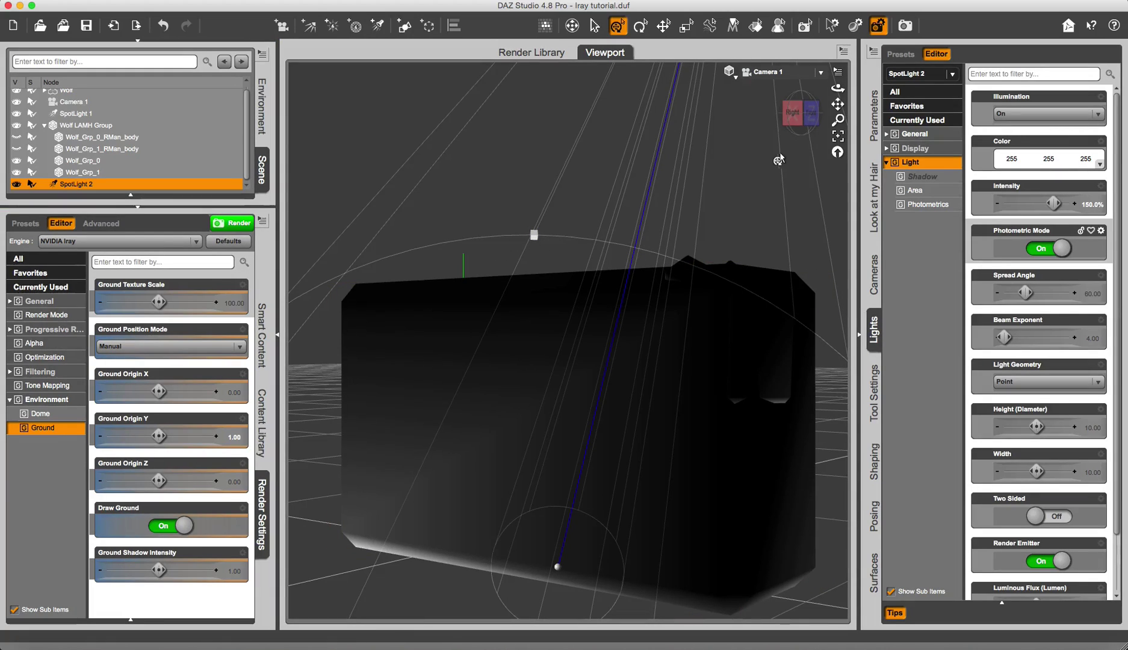
pyautogui.click(16, 161)
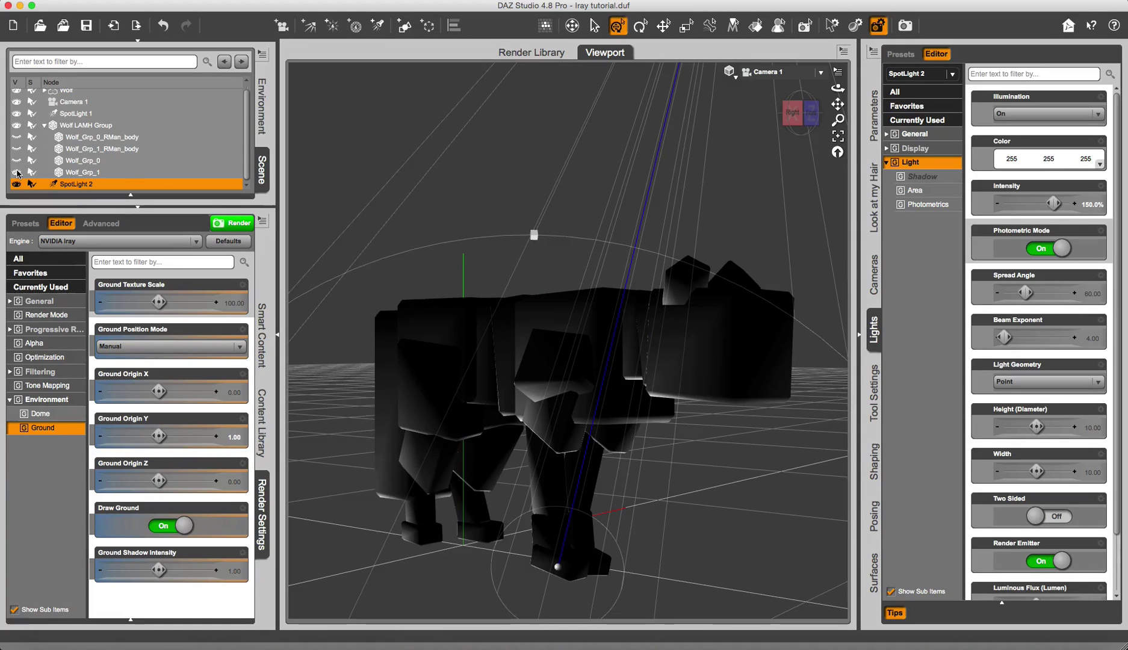
pyautogui.click(17, 172)
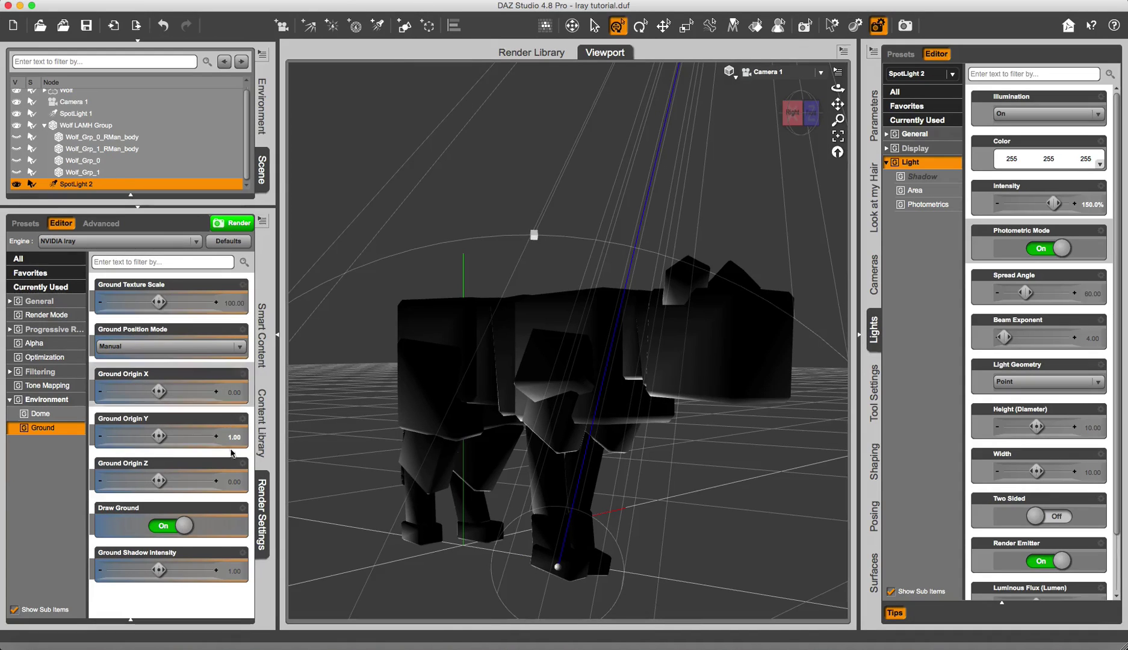
# Start an Iray render lit by both spotlights, then cancel it and confirm
pyautogui.click(224, 223)
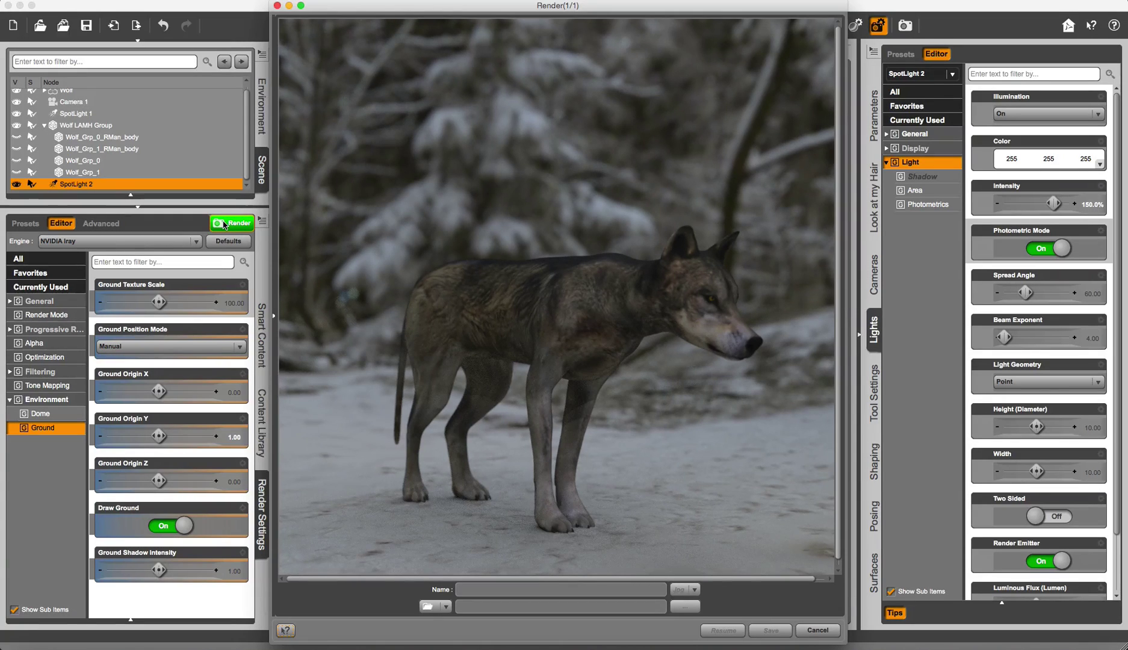
pyautogui.click(223, 224)
pyautogui.press('Return')
# Close the render window, unhide Wolf_Grp_1 and Wolf_Grp_0, and start a new Iray render
pyautogui.click(818, 630)
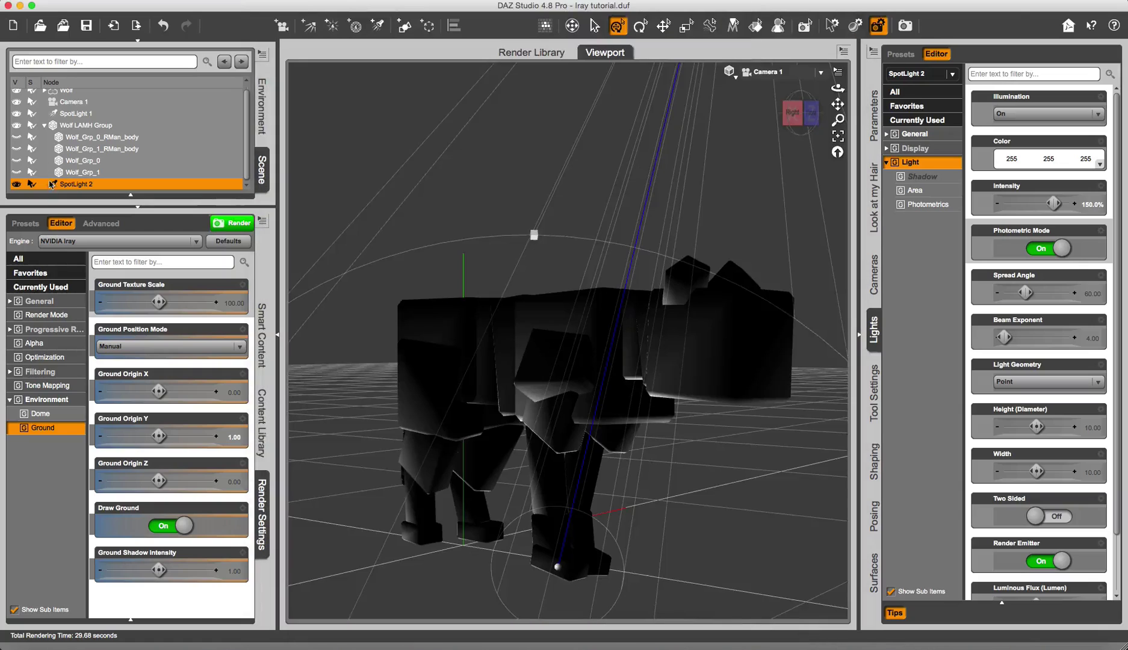
pyautogui.click(16, 172)
pyautogui.click(17, 161)
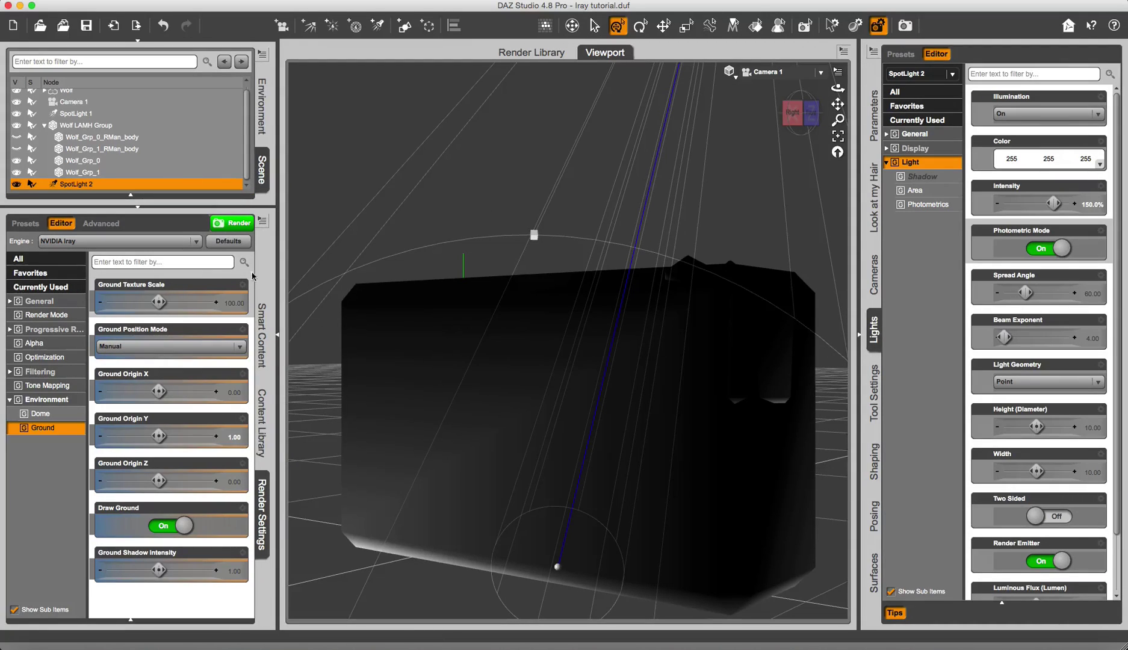
pyautogui.click(227, 224)
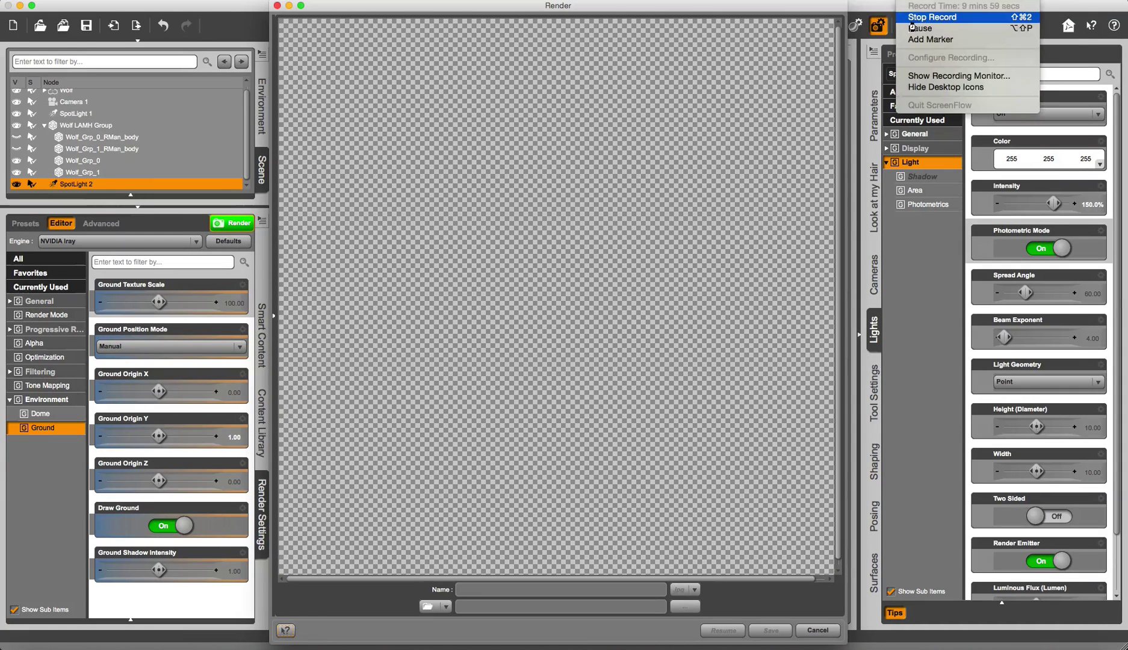
# Let the two-spotlight Iray render finish, shifting the Render window up to see the whole image
pyautogui.click(916, 28)
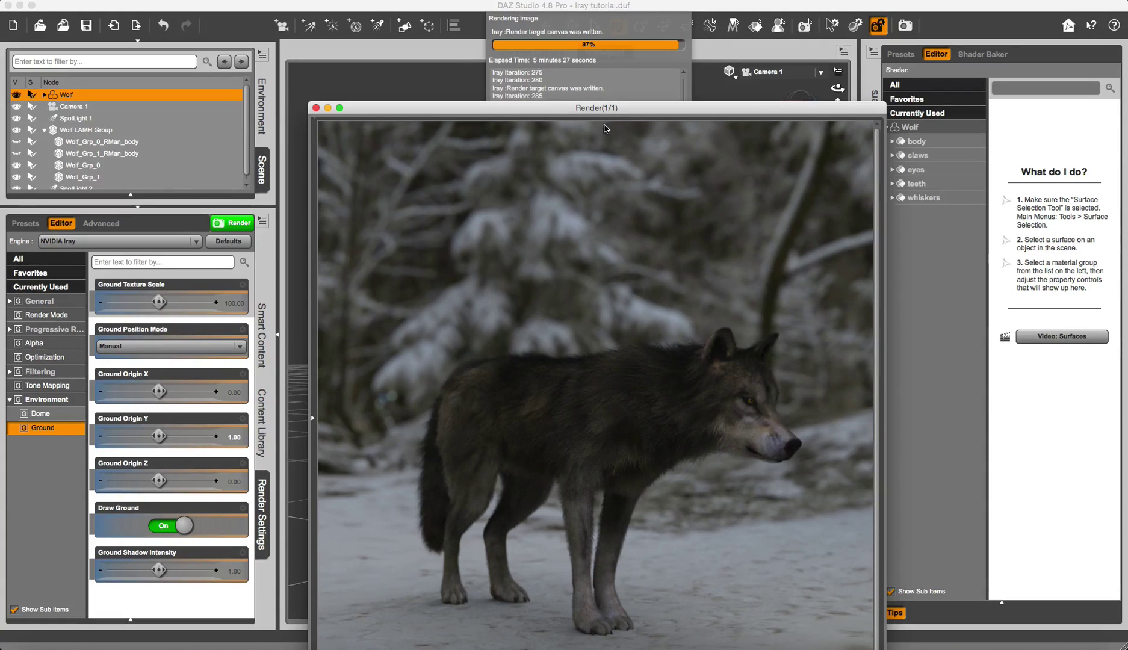
pyautogui.moveTo(608, 108); pyautogui.dragTo(615, 61)
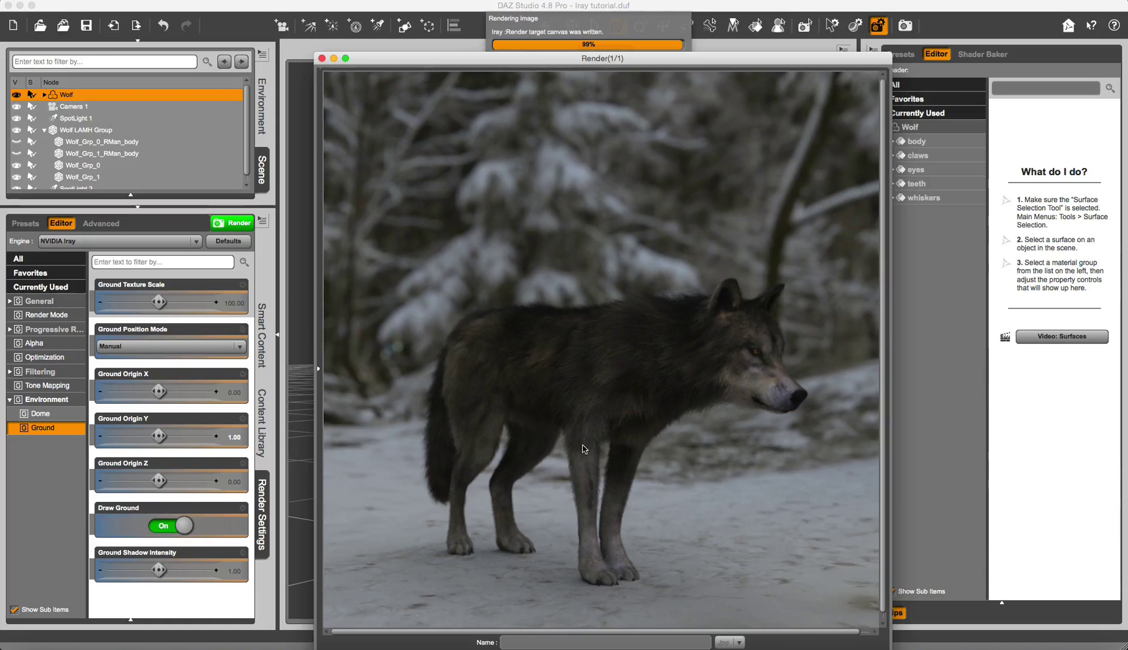
pyautogui.moveTo(503, 61); pyautogui.dragTo(507, 27)
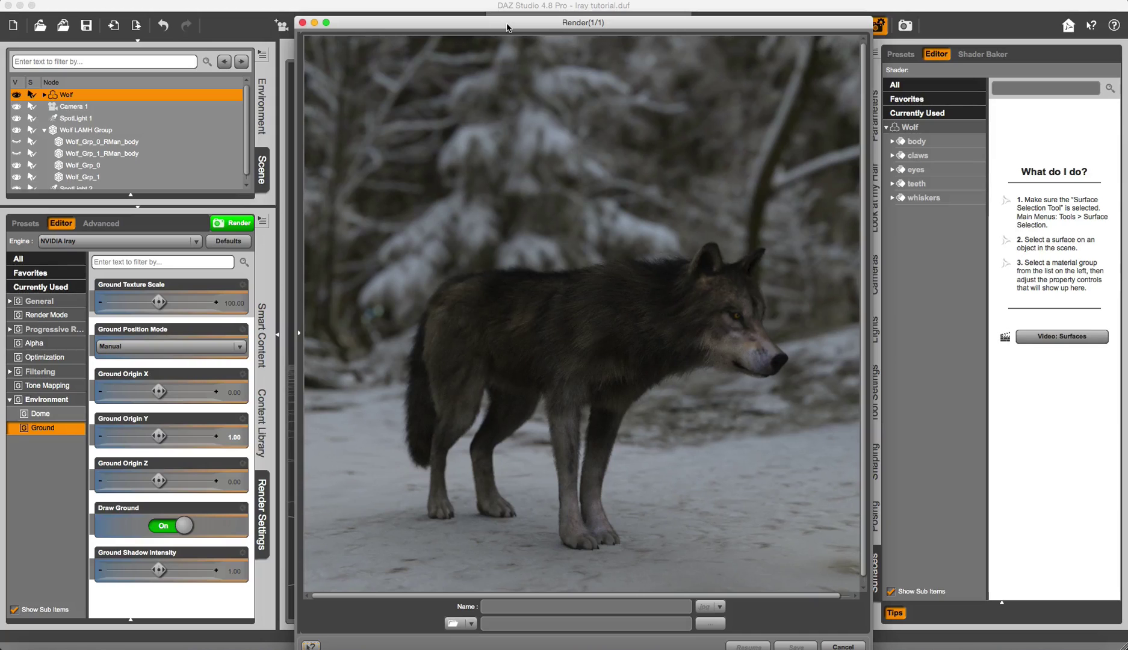
pyautogui.moveTo(506, 27)
pyautogui.mouseDown()
pyautogui.moveTo(492, 95)
pyautogui.moveTo(498, 40)
pyautogui.mouseUp()
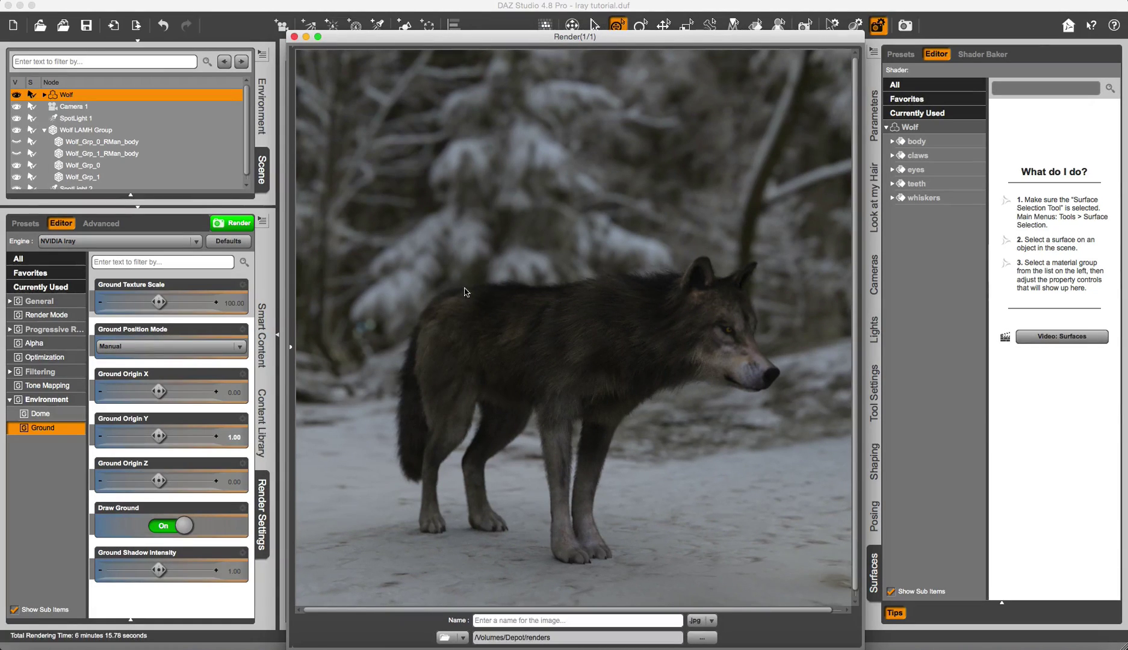
pyautogui.moveTo(552, 47); pyautogui.dragTo(552, 29)
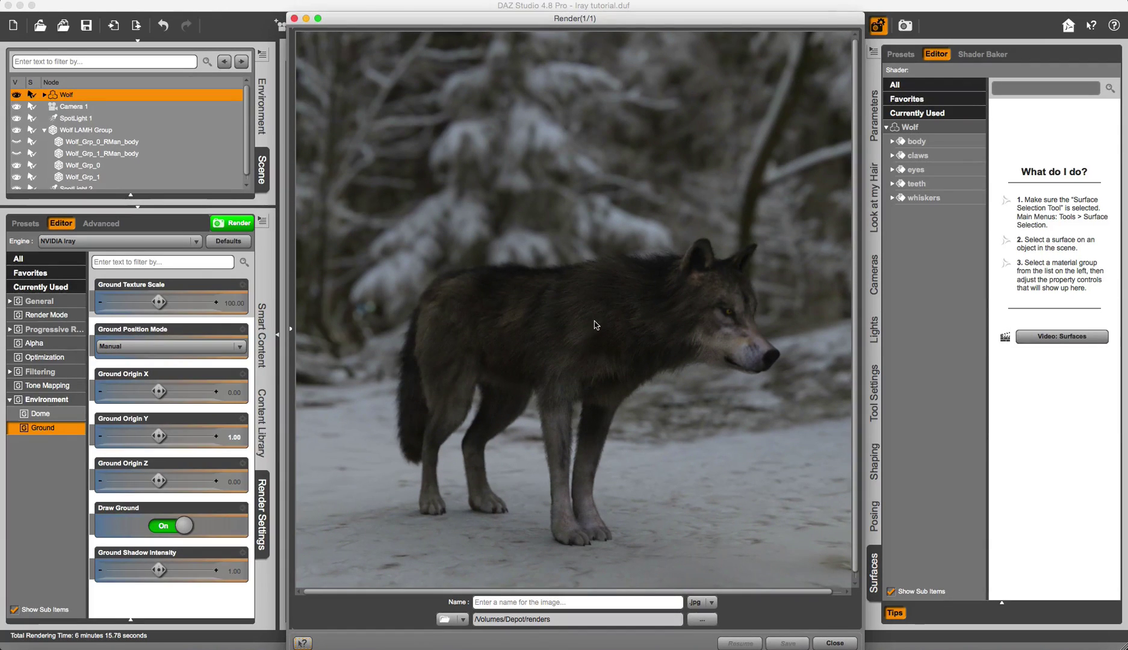